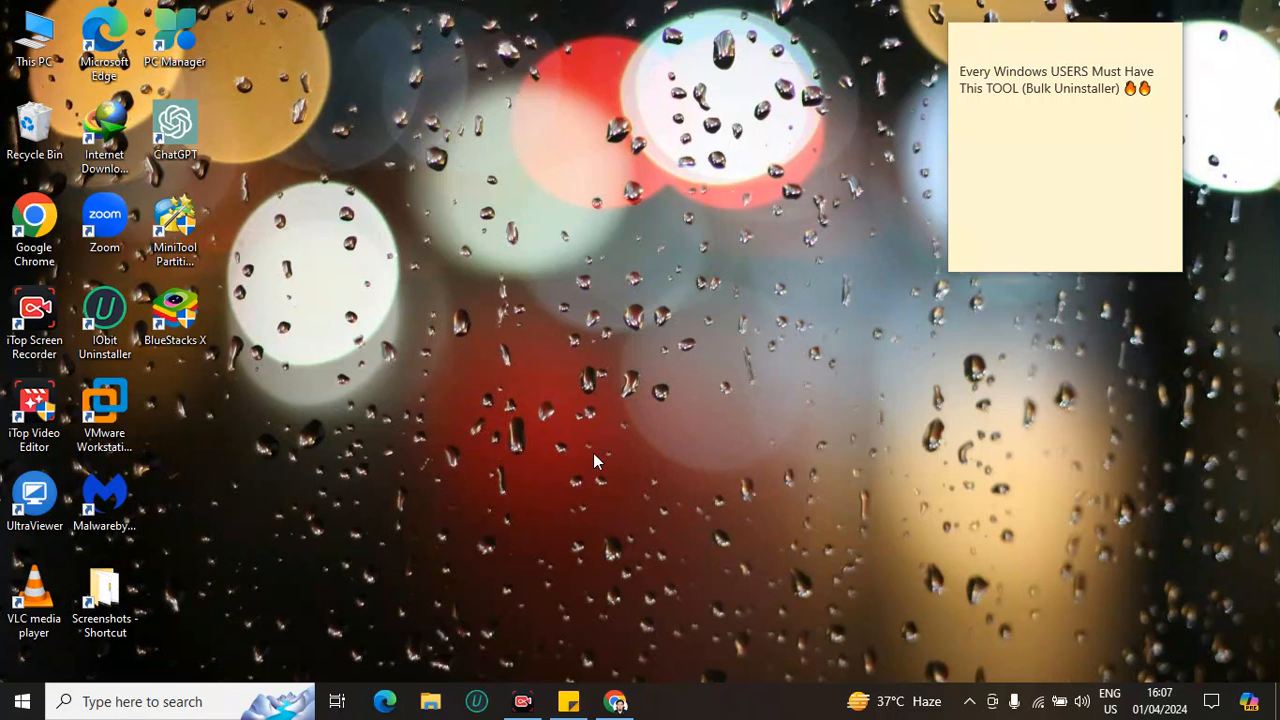
# Switch to Chrome and search the web for revo uninstaller.
pyautogui.click(615, 701)
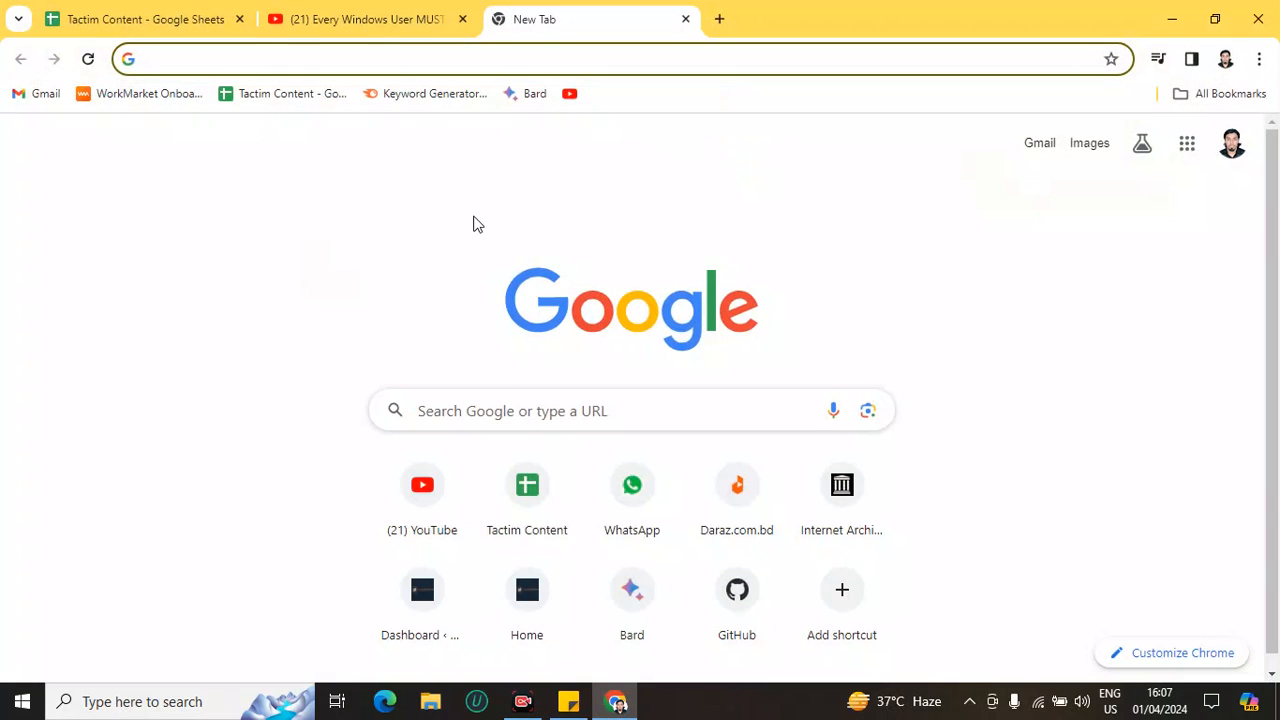
pyautogui.click(377, 66)
pyautogui.write('r')
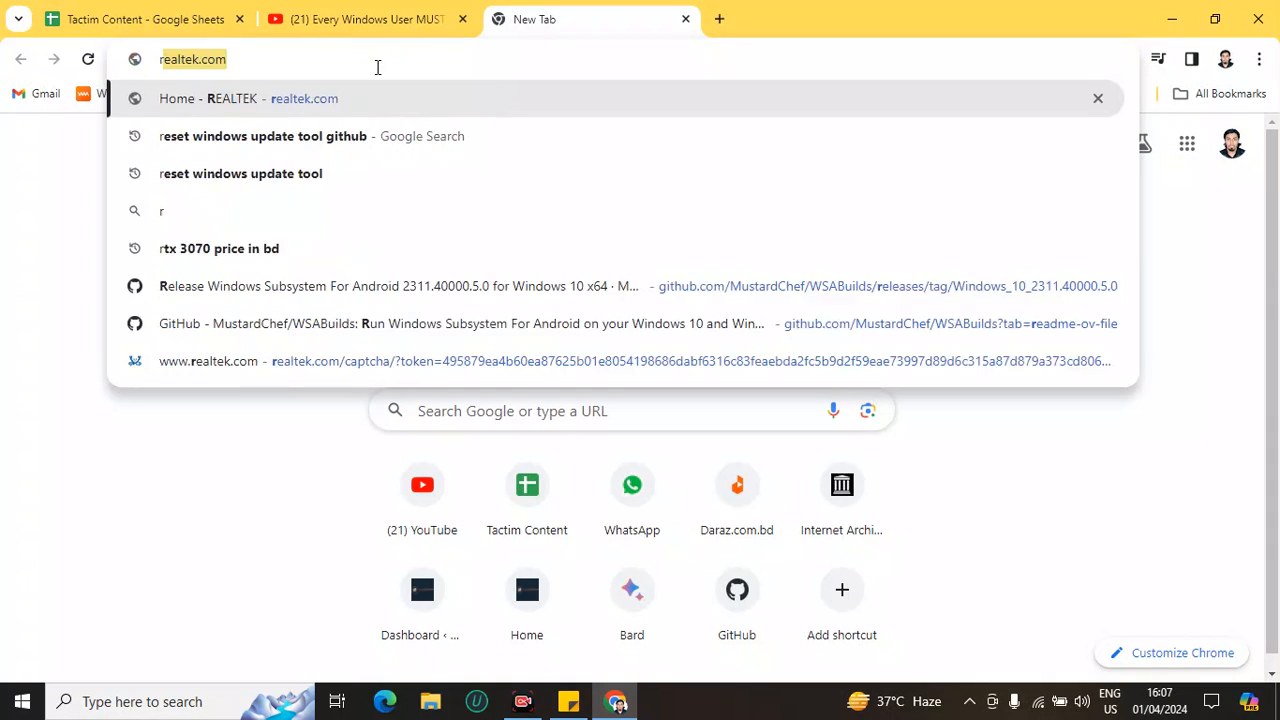
pyautogui.write('evo')
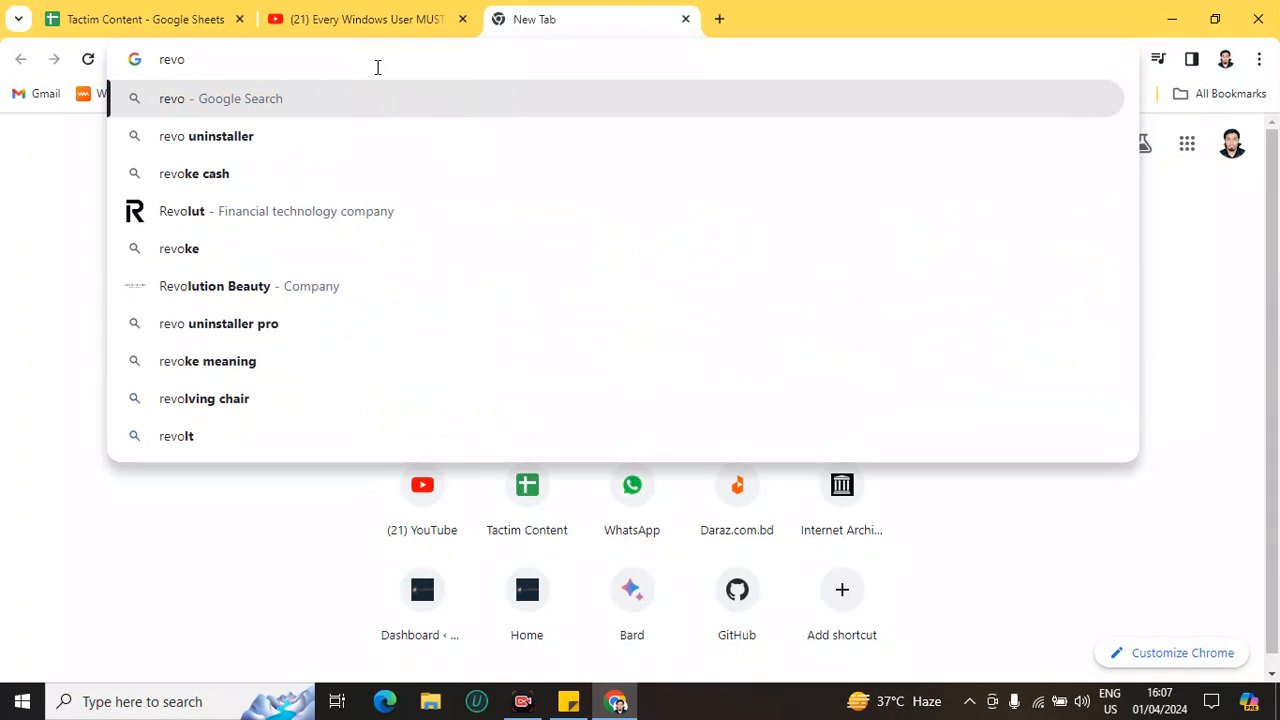
pyautogui.click(318, 140)
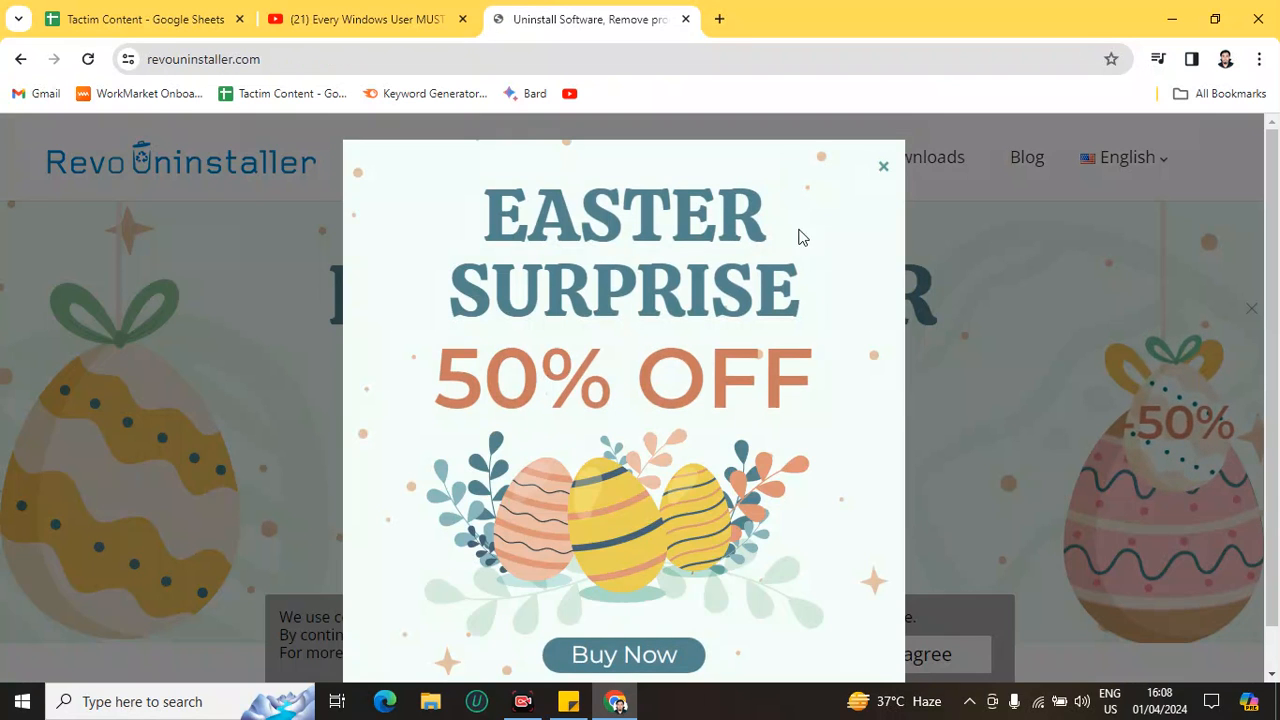
# Dismiss the Easter offer and look over the Revo Uninstaller homepage, from the Pro benefits and main features to the testimonials.
pyautogui.click(882, 172)
pyautogui.scroll(-2, 617, 251)
pyautogui.scroll(-5, 624, 239)
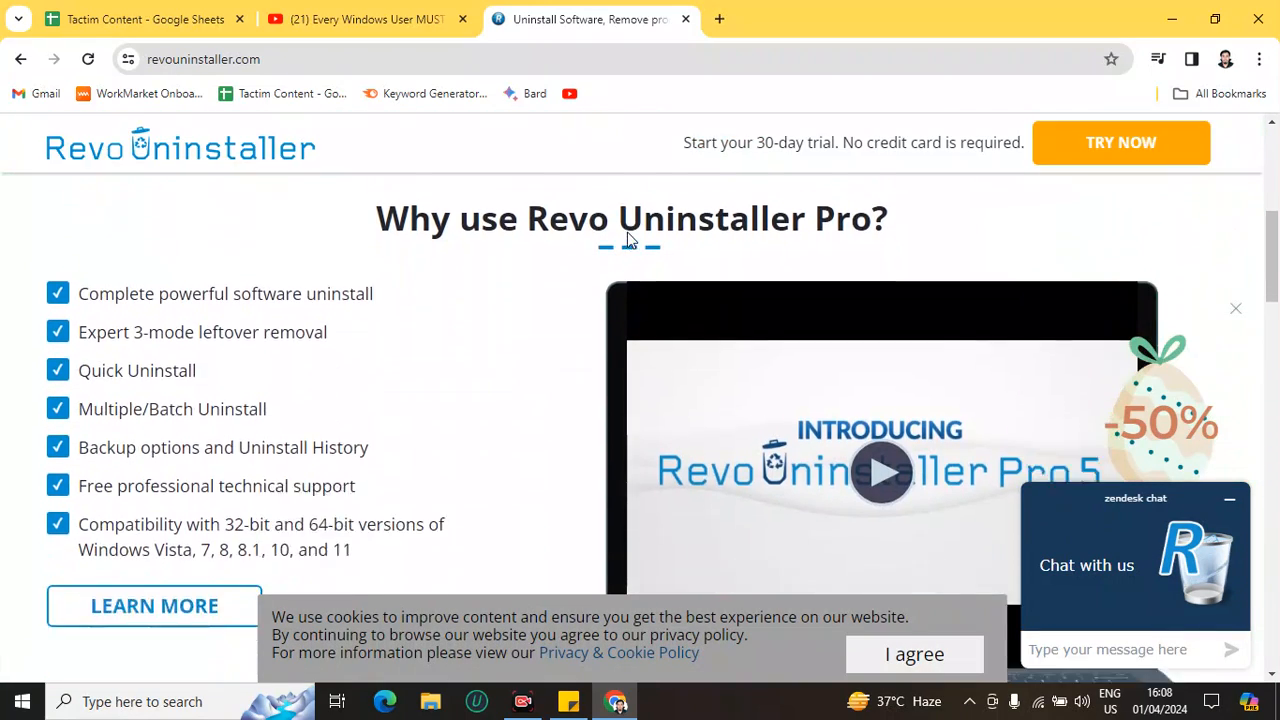
pyautogui.scroll(-8, 531, 409)
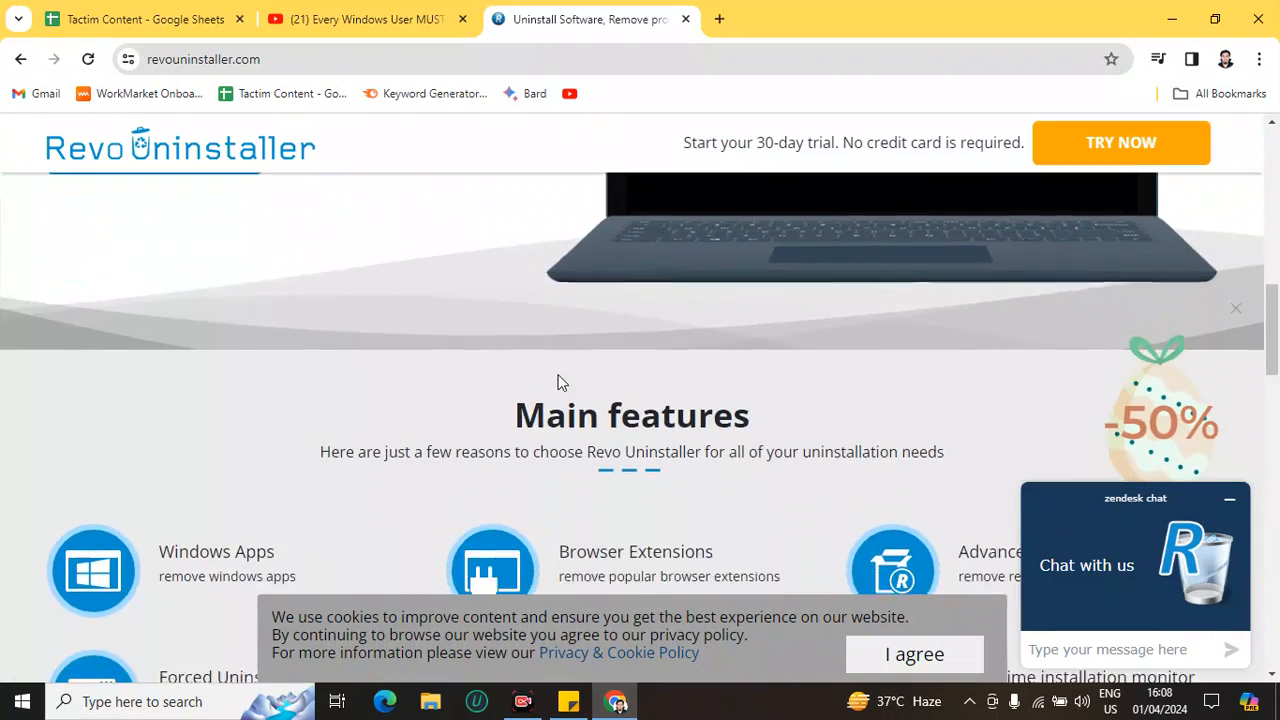
pyautogui.scroll(-5, 578, 318)
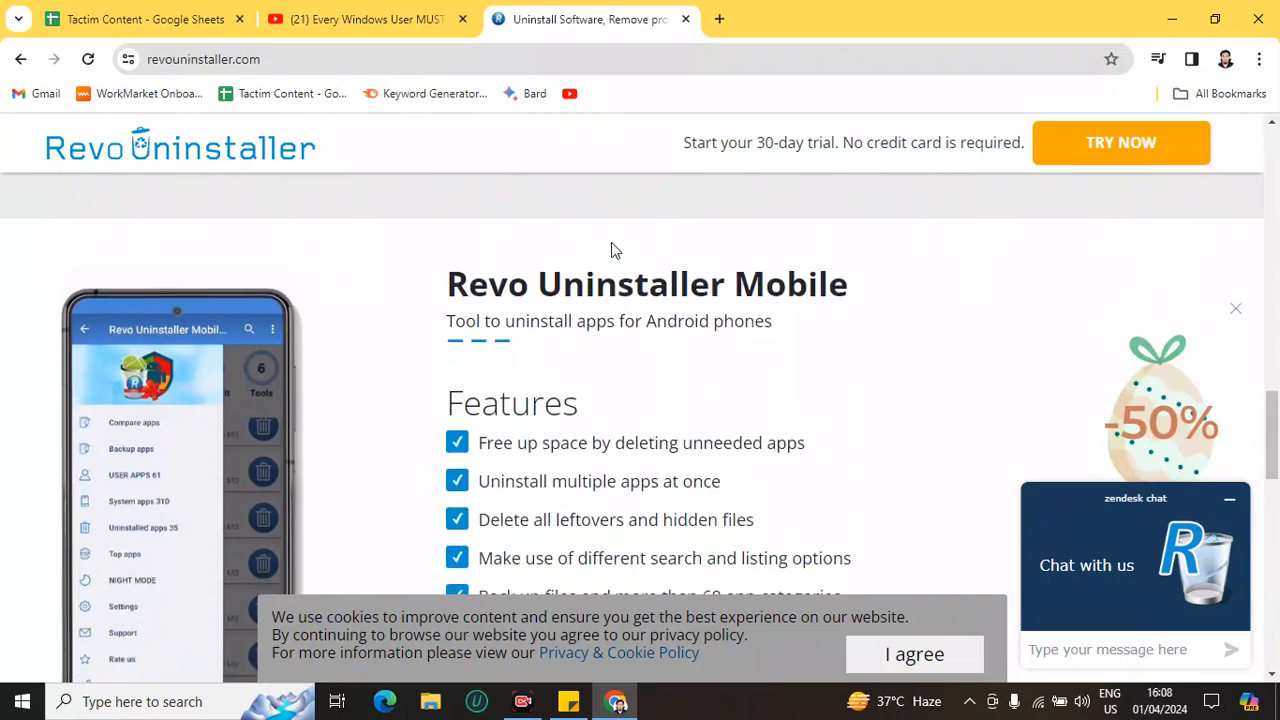
pyautogui.scroll(-10, 552, 415)
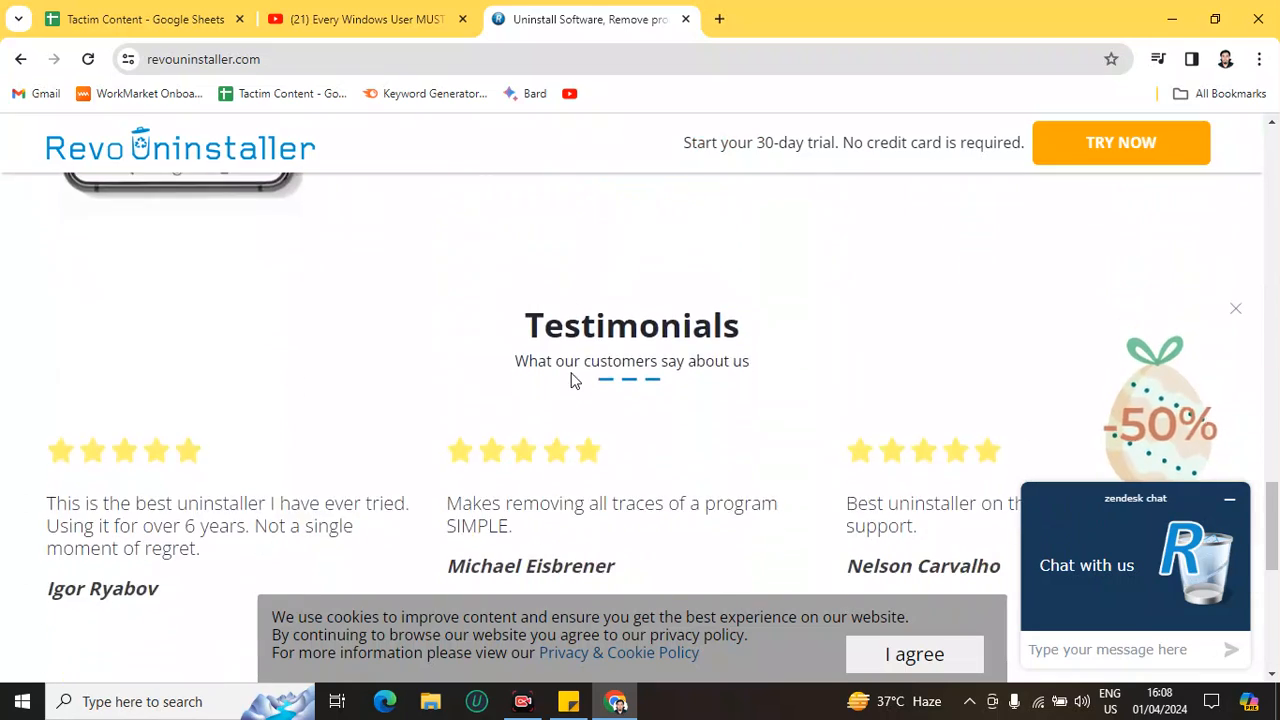
pyautogui.scroll(20, 581, 341)
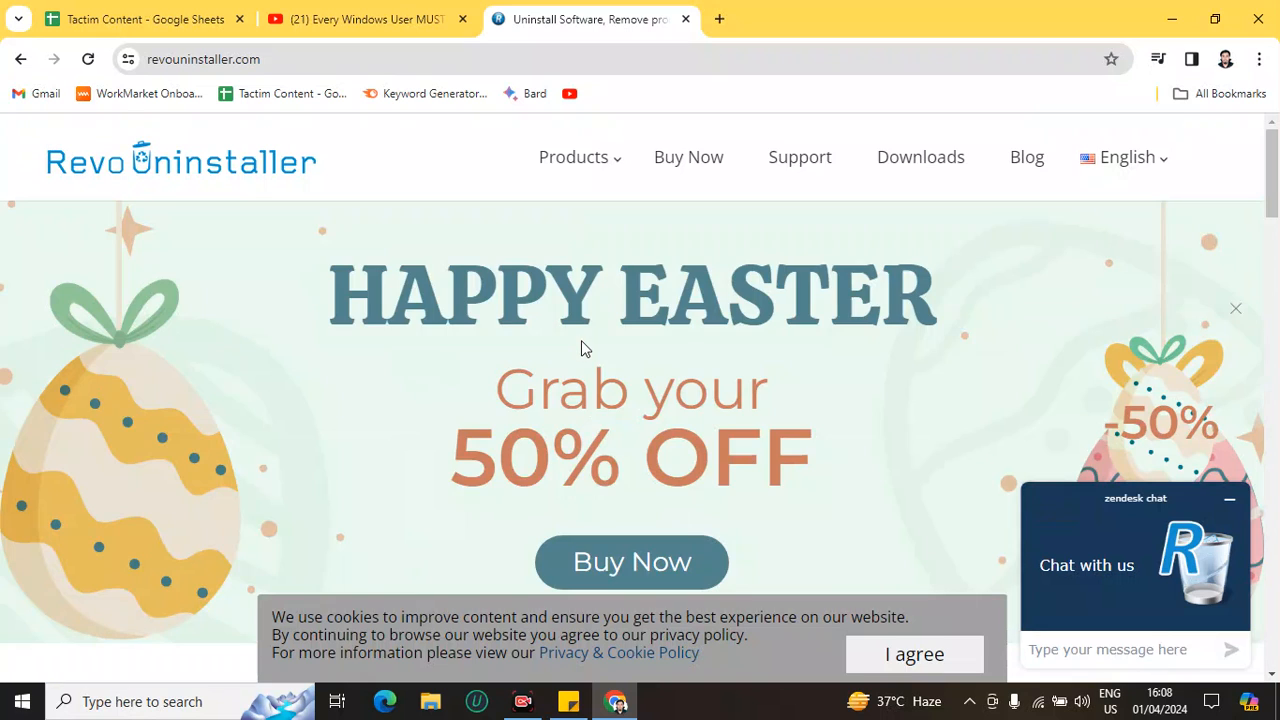
# Download the Freeware edition of Revo Uninstaller from the site's downloads page.
pyautogui.click(903, 175)
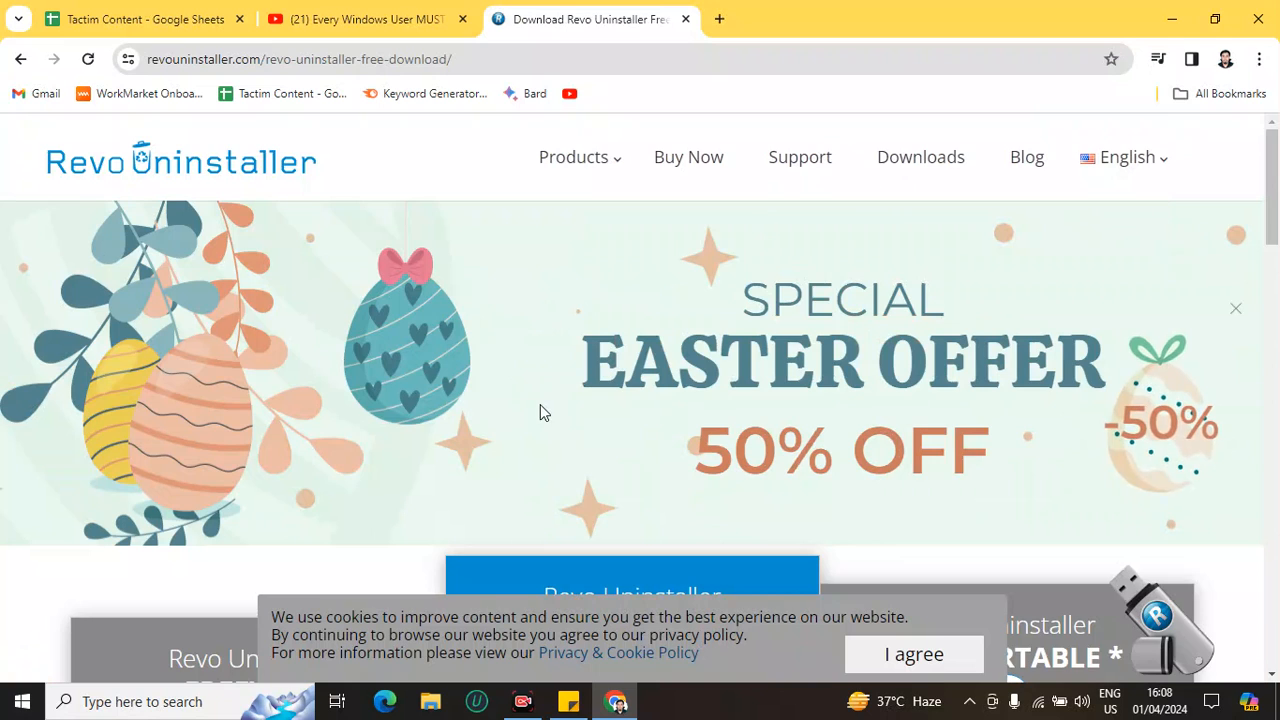
pyautogui.scroll(-3, 540, 404)
pyautogui.scroll(-1, 553, 367)
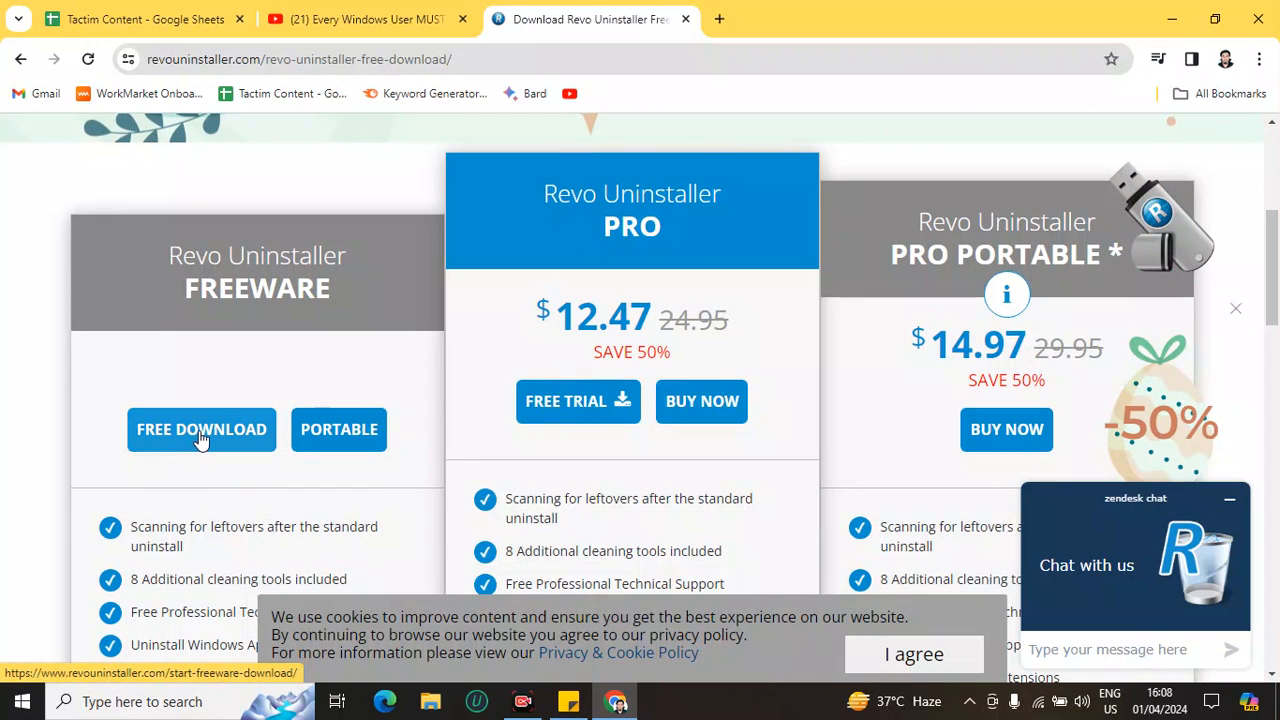
pyautogui.click(207, 440)
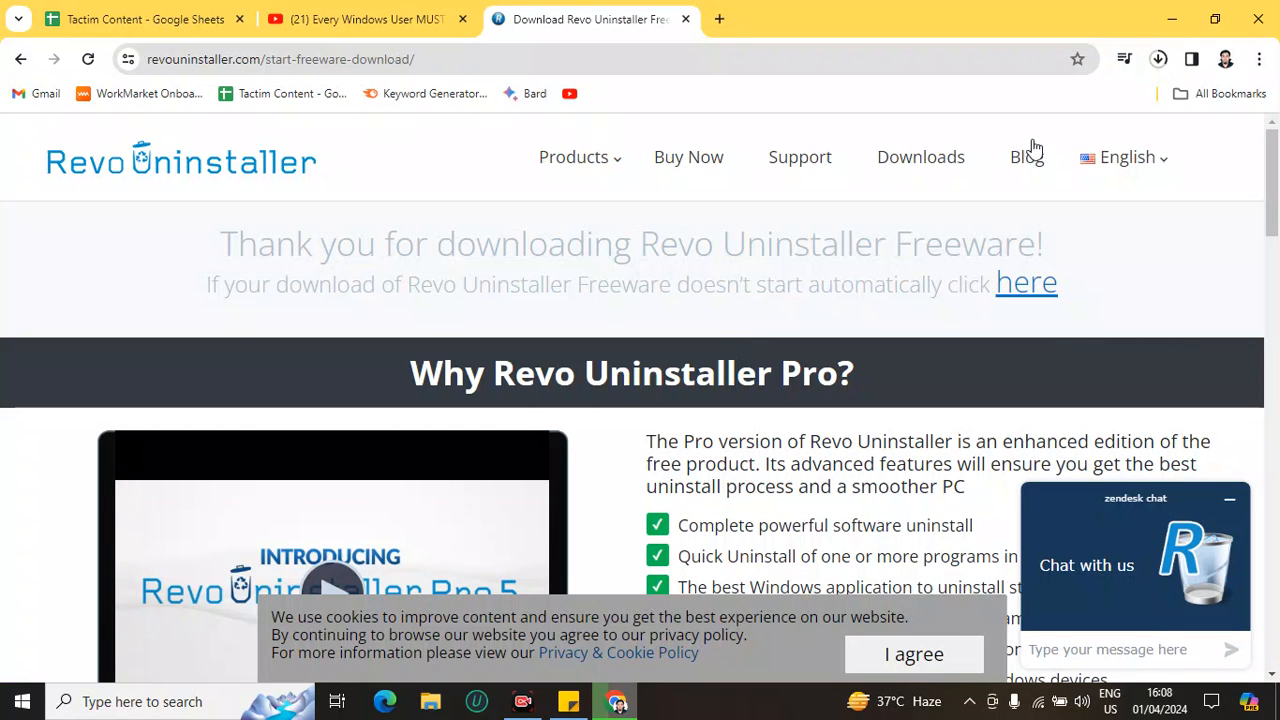
# Show the downloaded revosetup.exe in its folder and run it.
pyautogui.click(1158, 60)
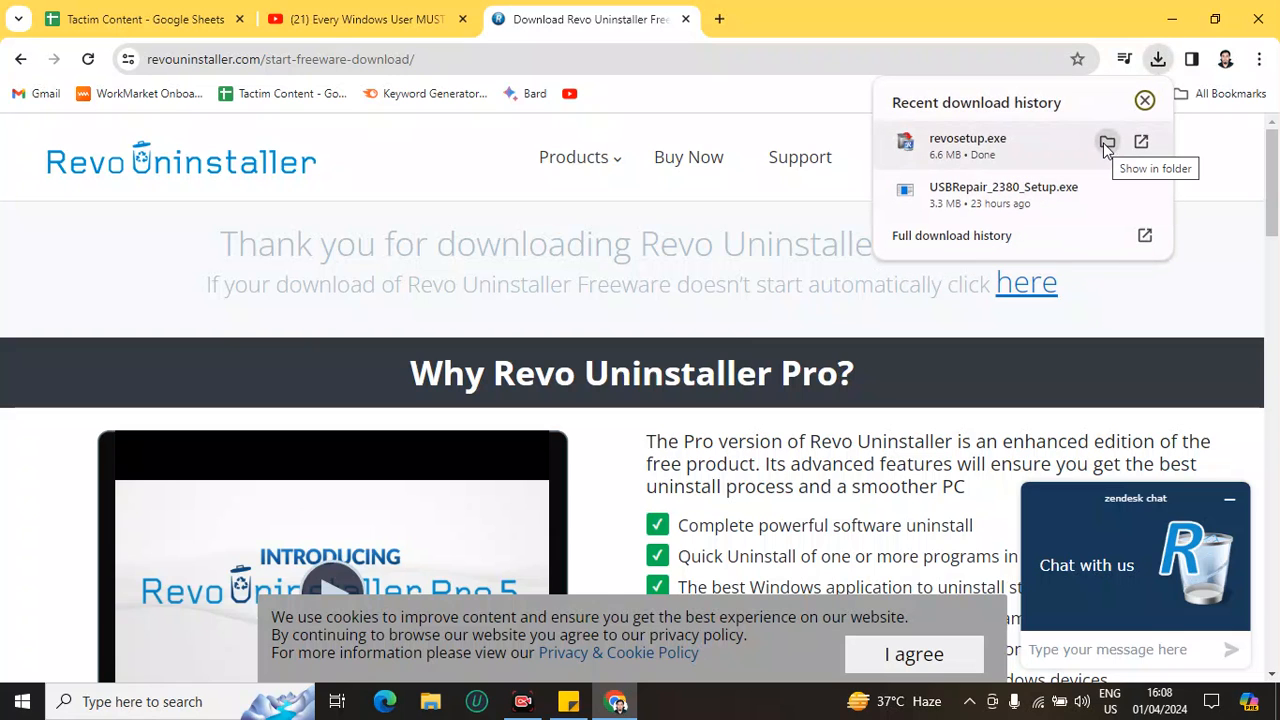
pyautogui.click(1107, 144)
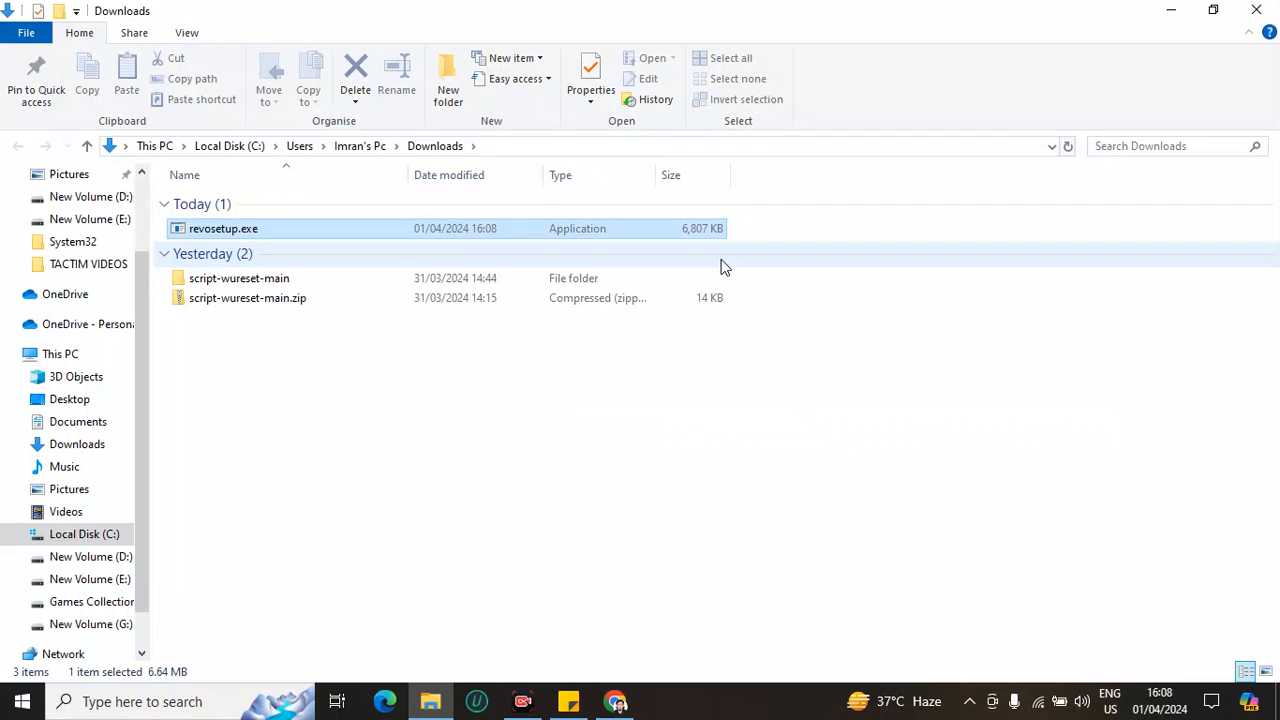
pyautogui.doubleClick(279, 236)
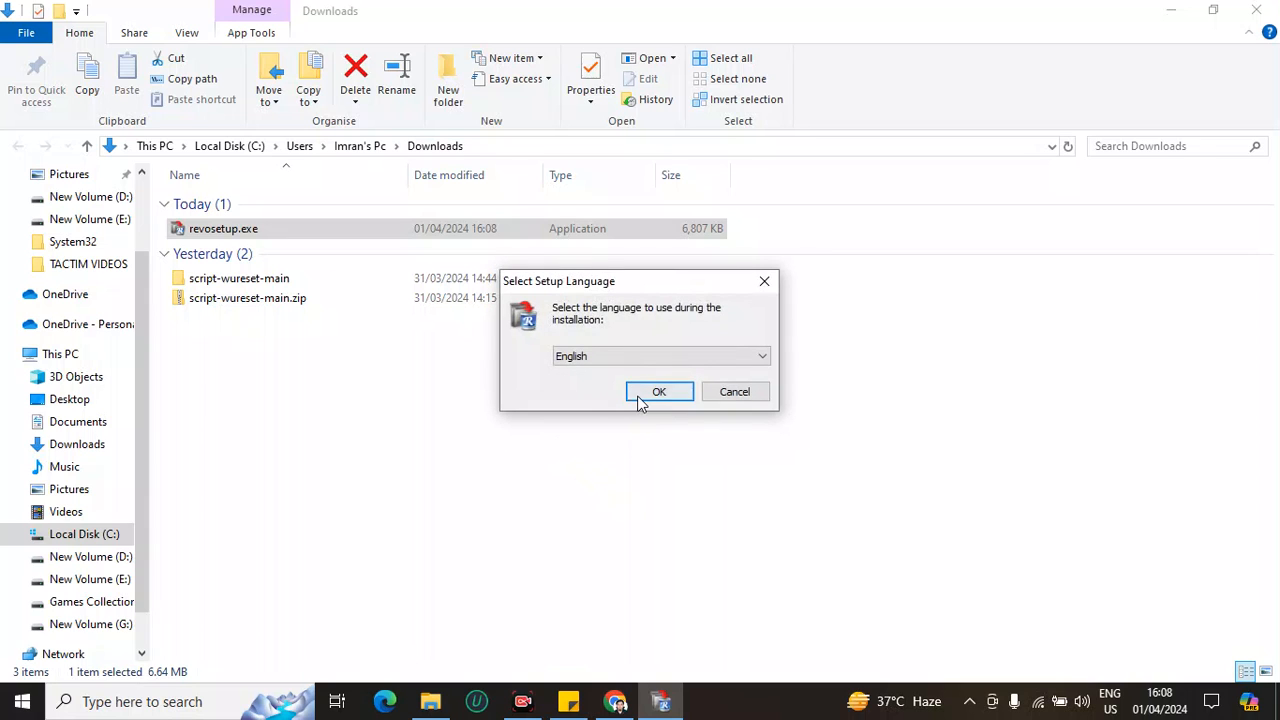
# Install Revo Uninstaller in English with the default folder and a desktop shortcut, launch it, and dismiss the Install Monitor notice.
pyautogui.click(659, 395)
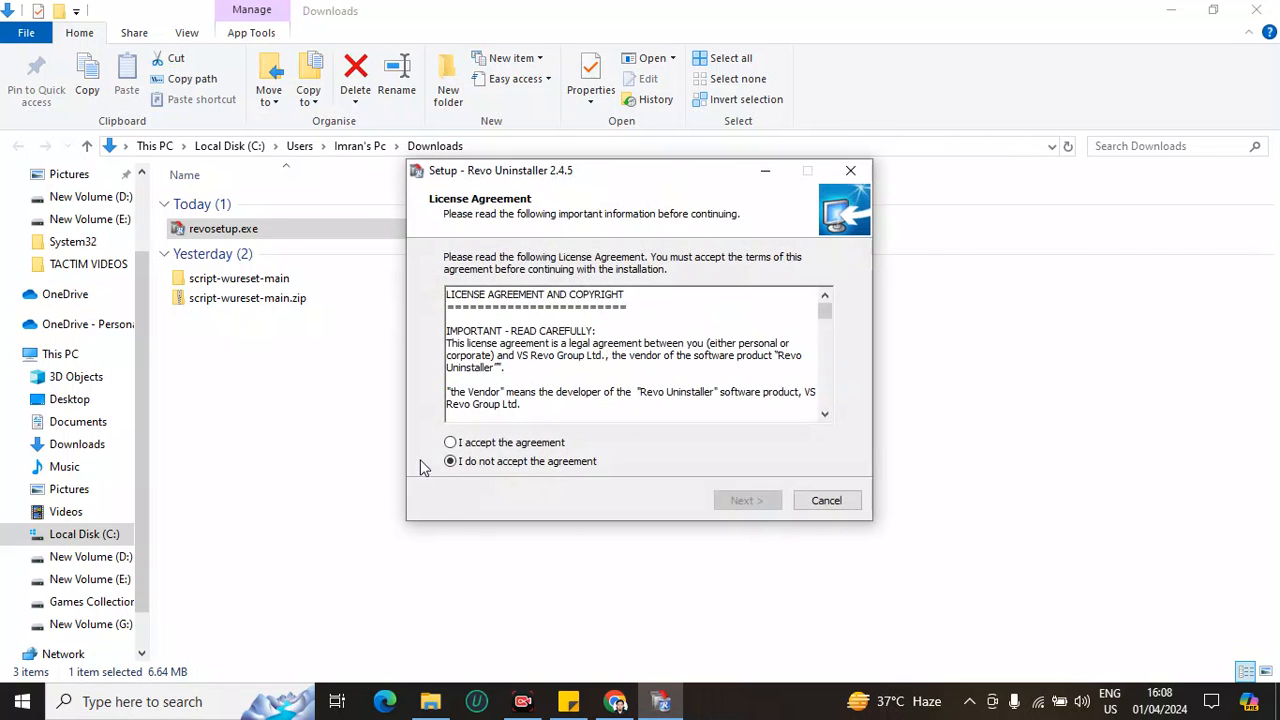
pyautogui.click(450, 444)
pyautogui.click(757, 502)
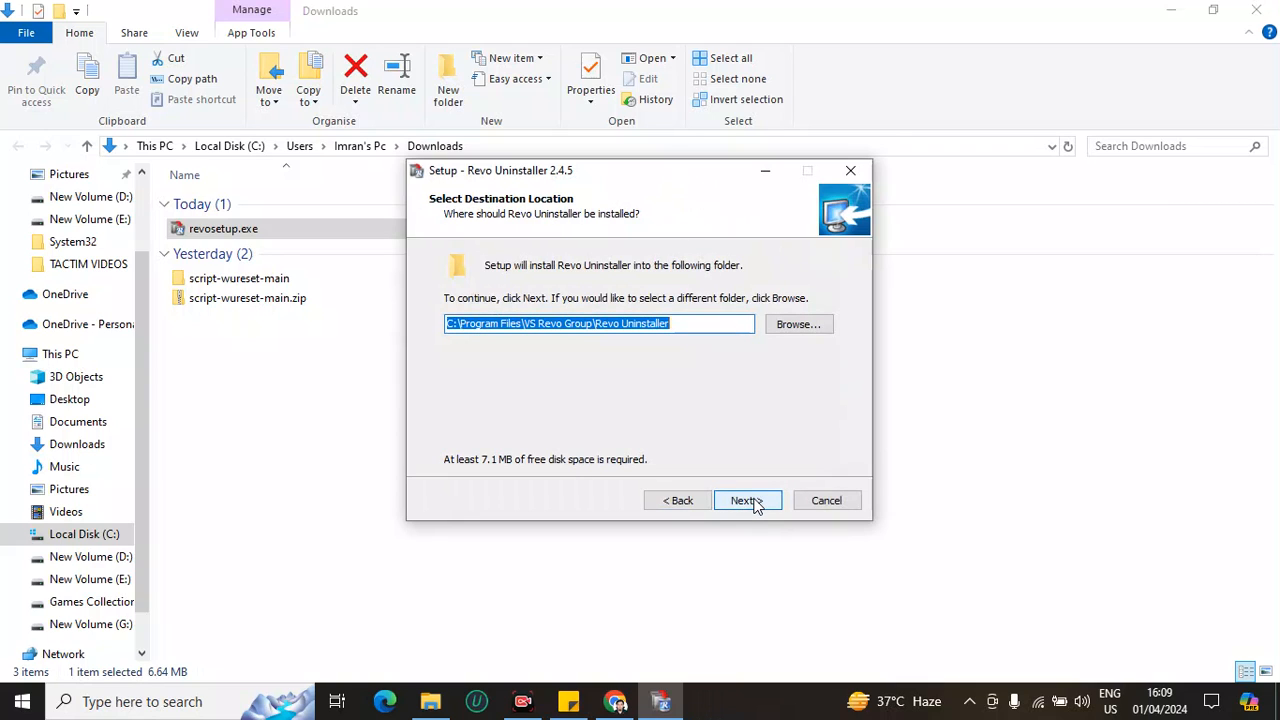
pyautogui.click(755, 502)
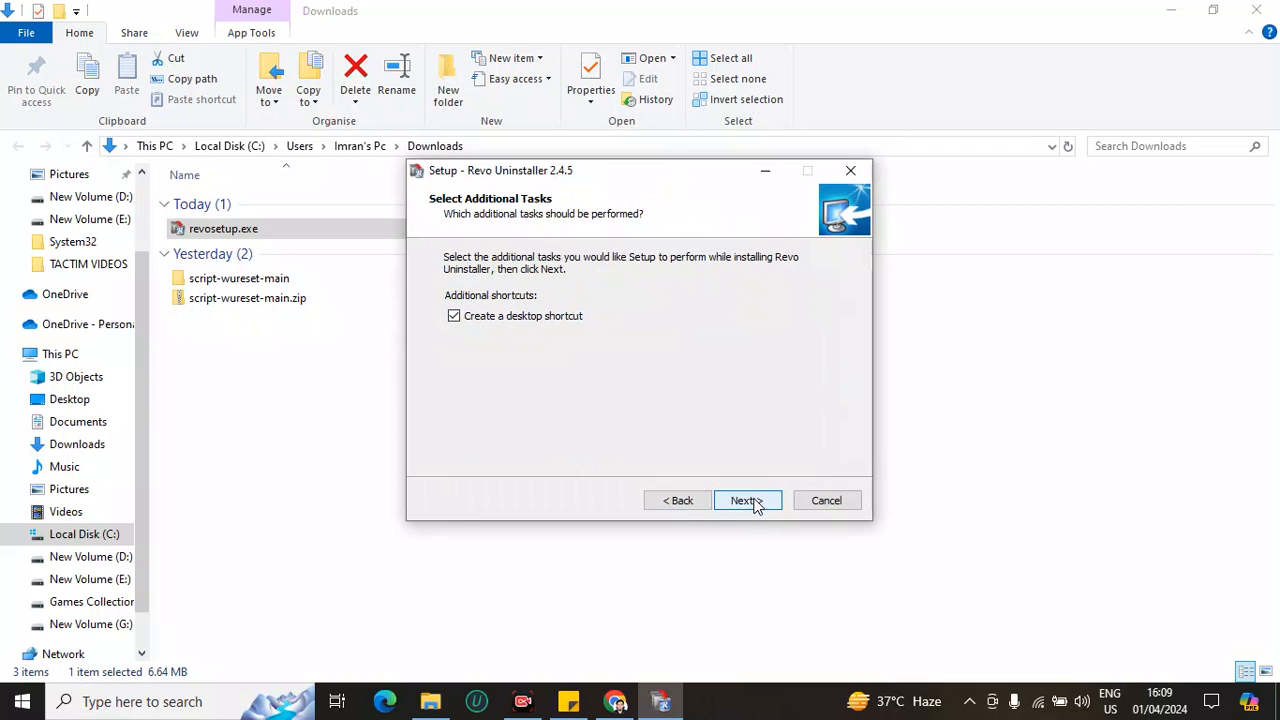
pyautogui.click(755, 502)
pyautogui.click(748, 501)
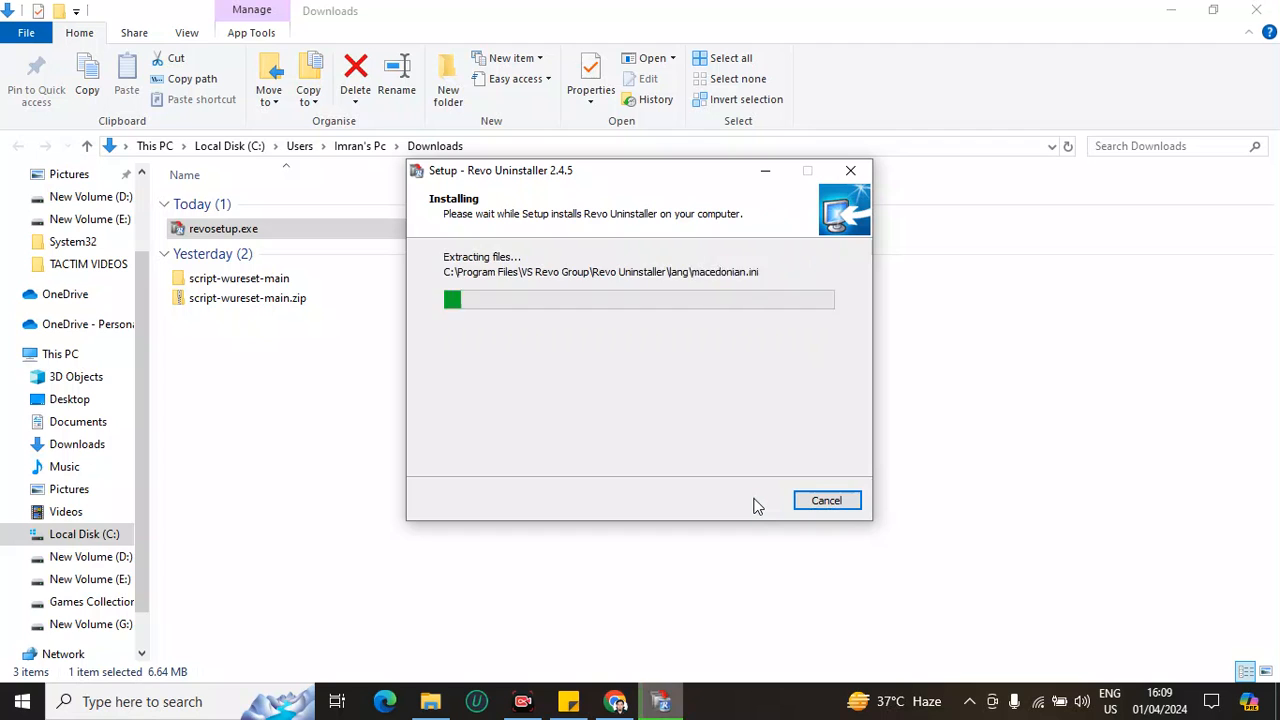
pyautogui.click(755, 502)
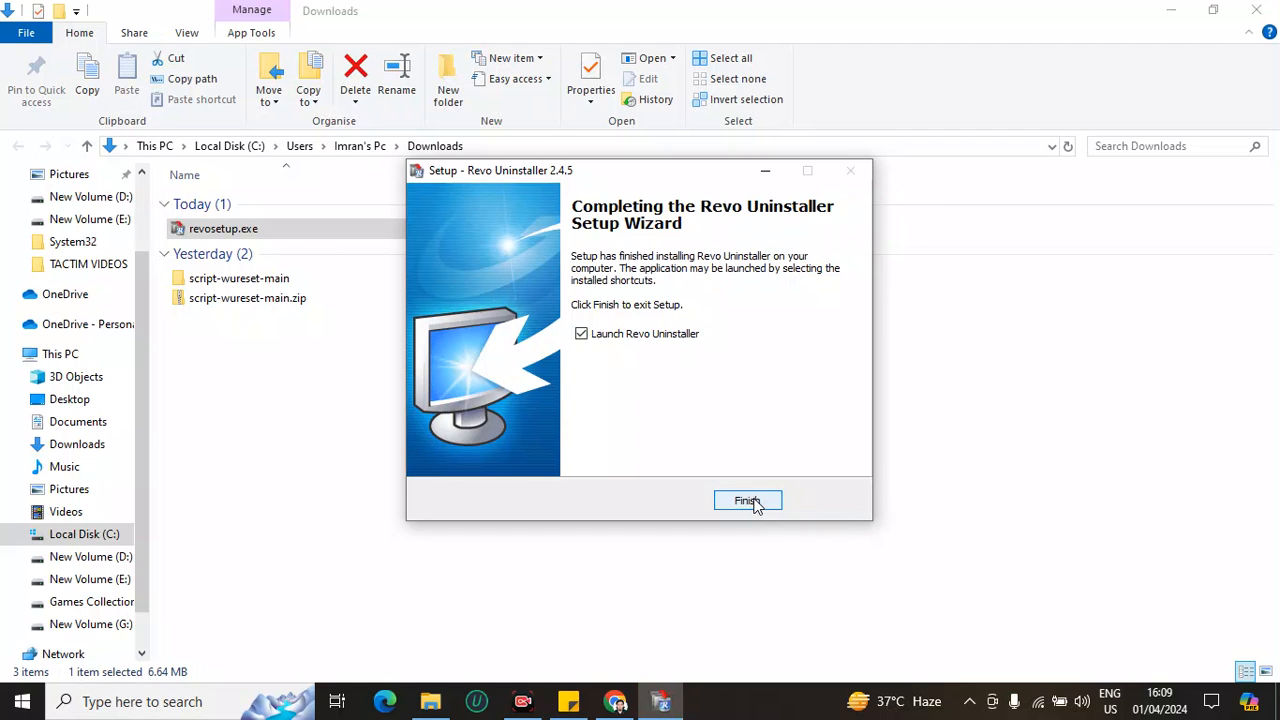
pyautogui.click(755, 502)
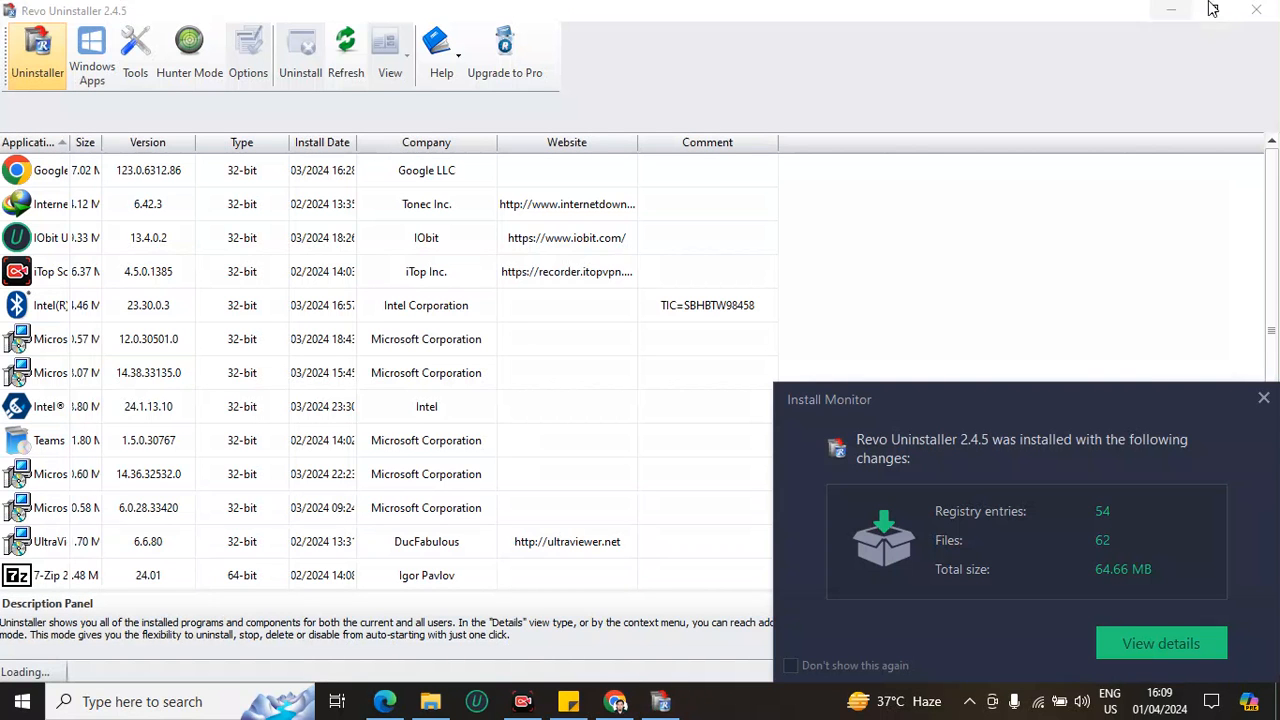
pyautogui.click(1263, 397)
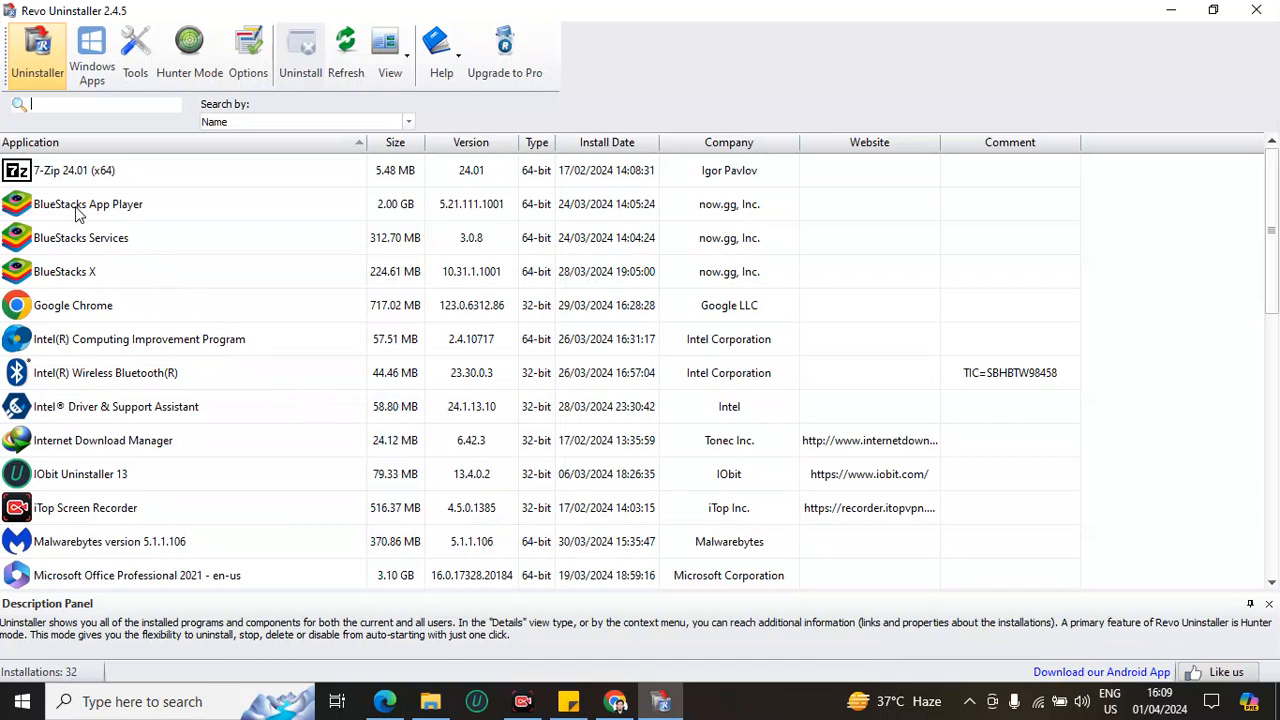
# Start uninstalling BlueStacks X without making a System Restore Point.
pyautogui.click(68, 264)
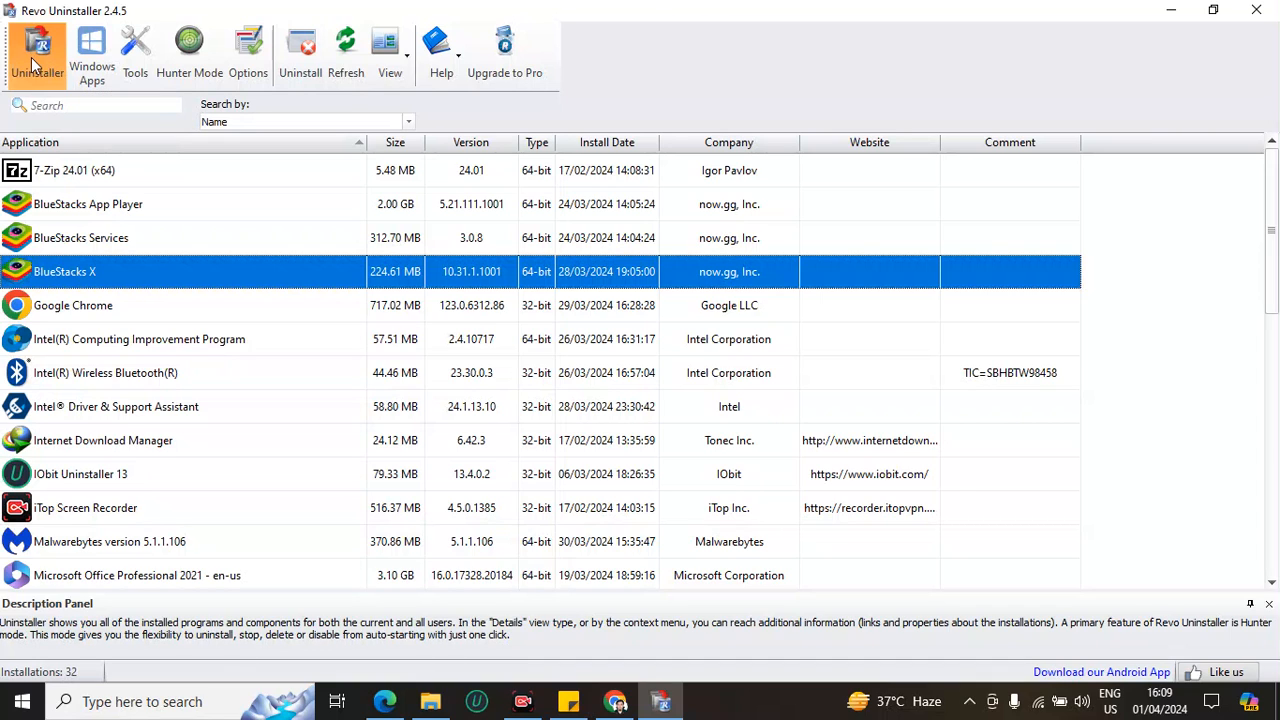
pyautogui.click(301, 62)
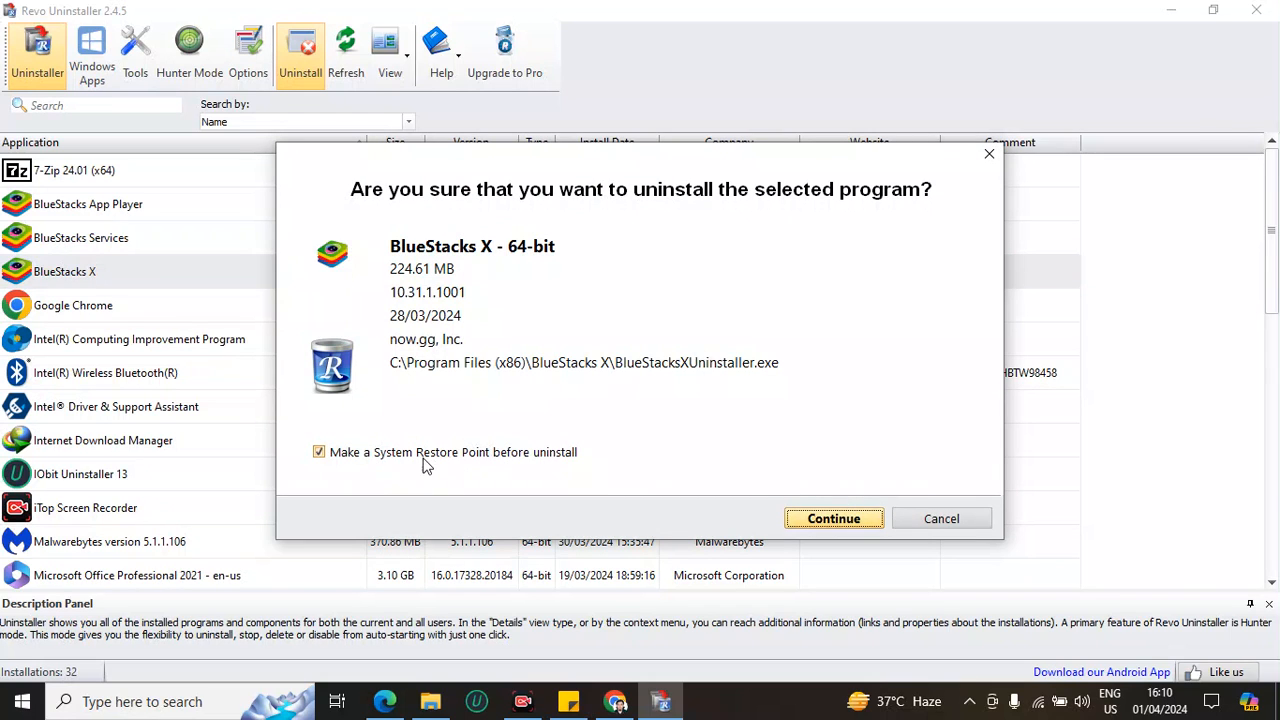
pyautogui.click(318, 452)
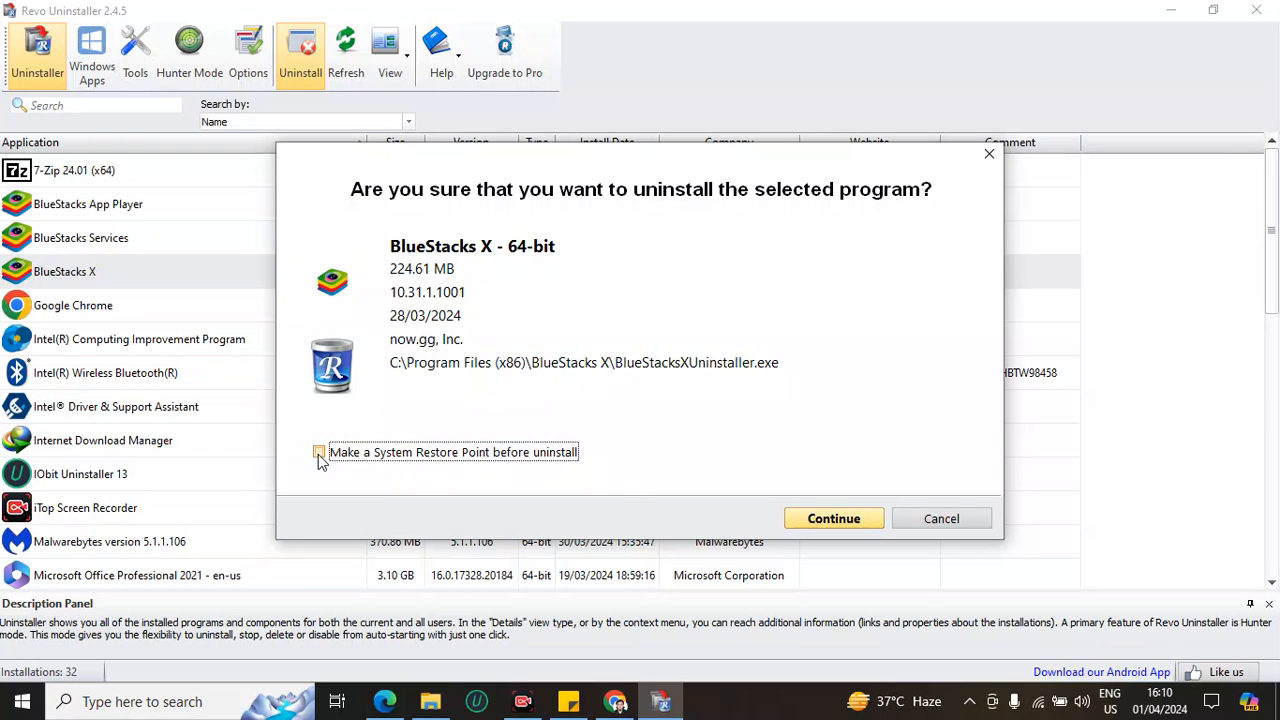
pyautogui.click(843, 519)
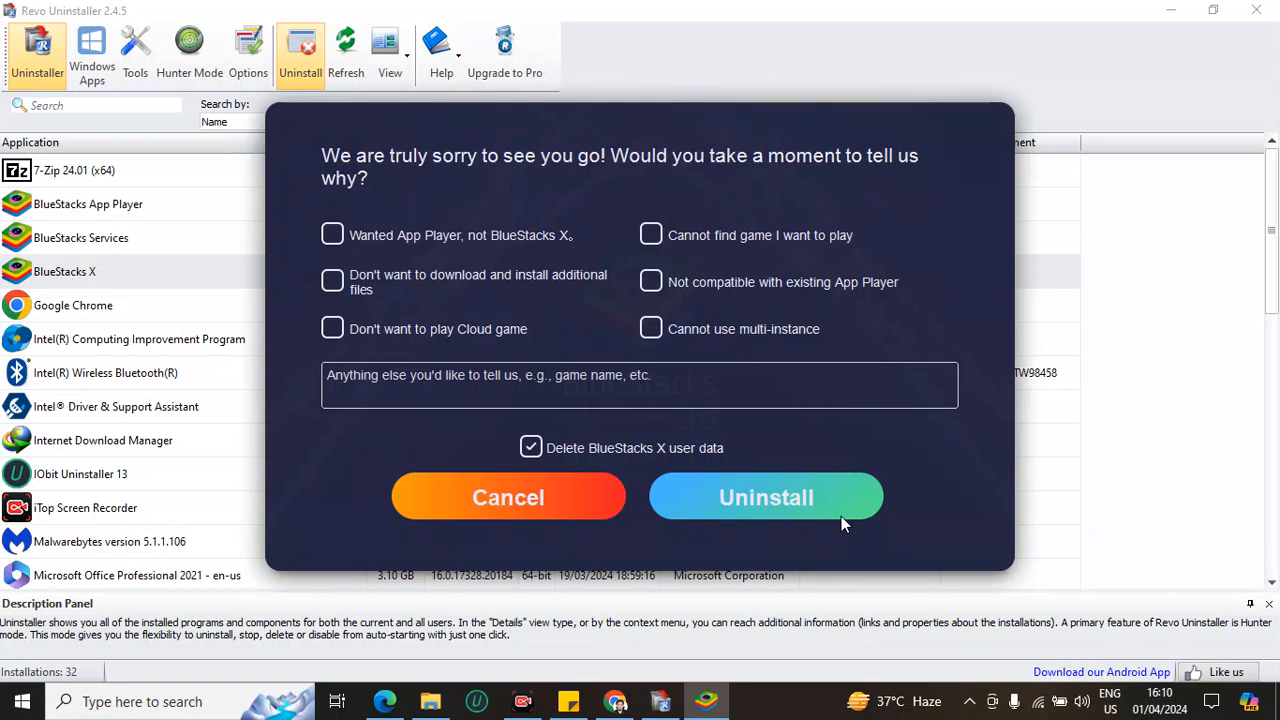
# Cancel BlueStacks X's built-in uninstaller and scan for its leftovers in Advanced mode.
pyautogui.click(536, 487)
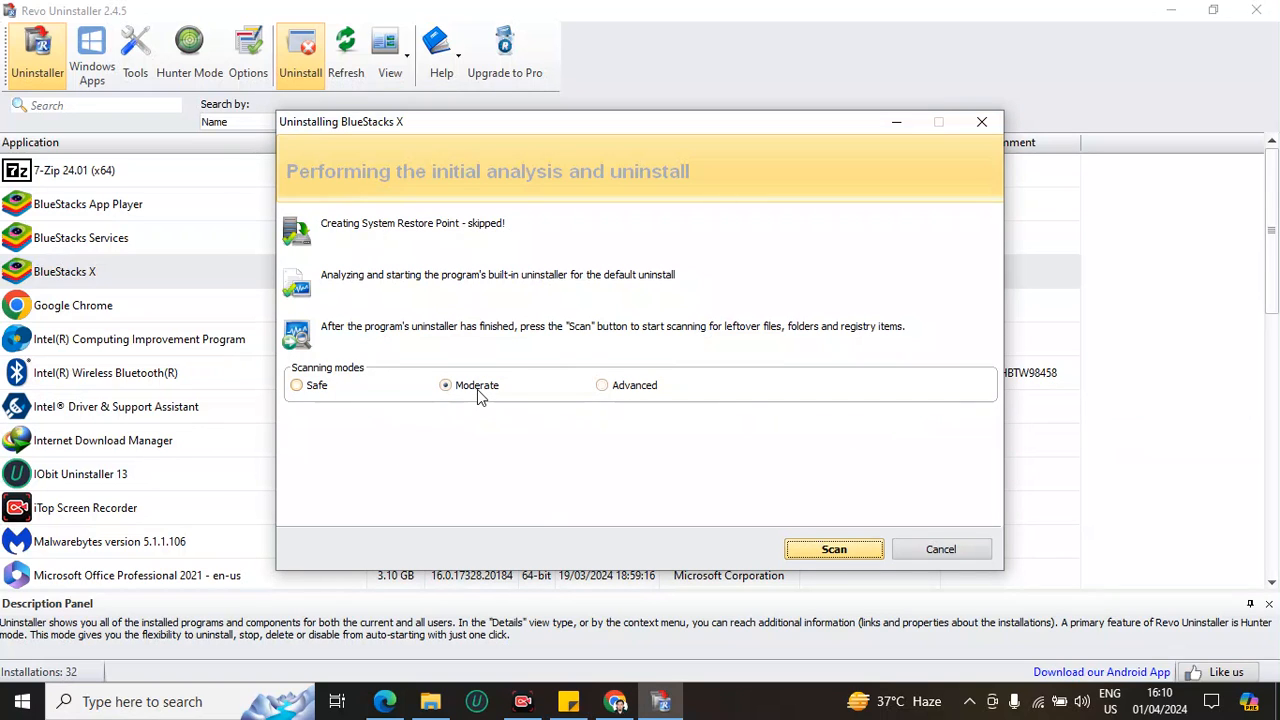
pyautogui.click(604, 385)
pyautogui.click(829, 553)
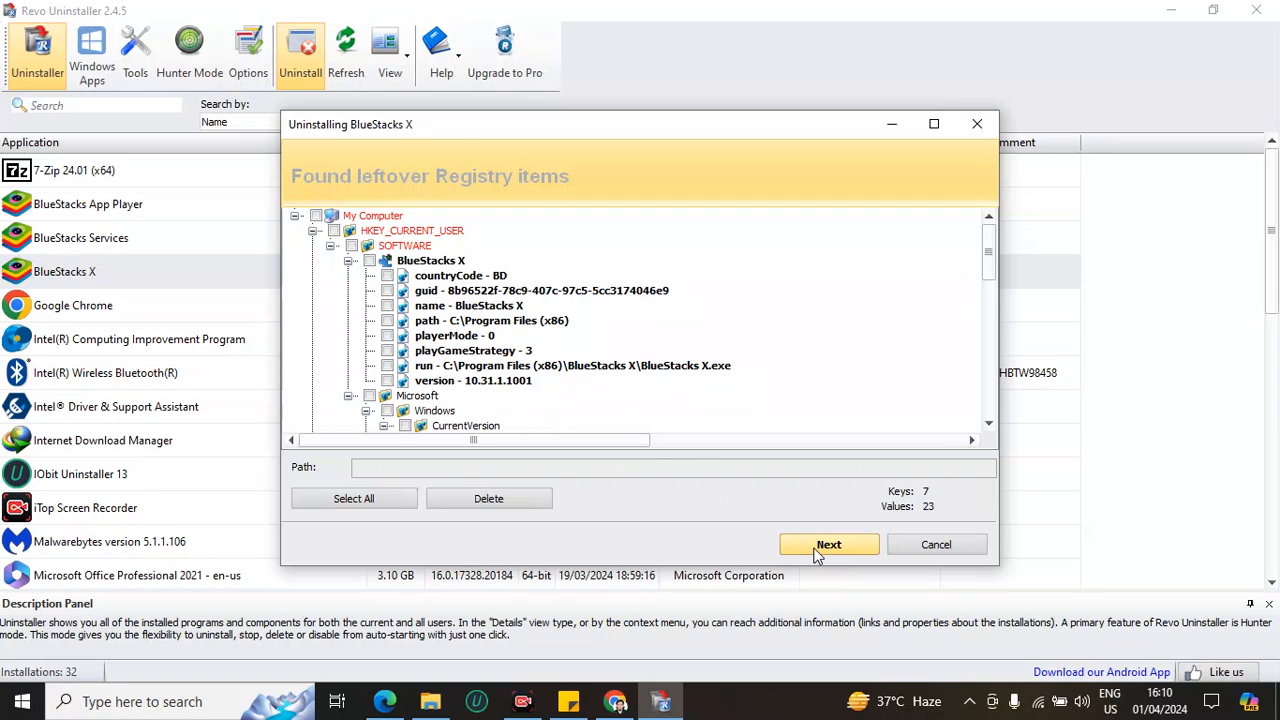
# Select all leftover Registry items of BlueStacks X, but continue to the leftover files while skipping their deletion.
pyautogui.click(816, 550)
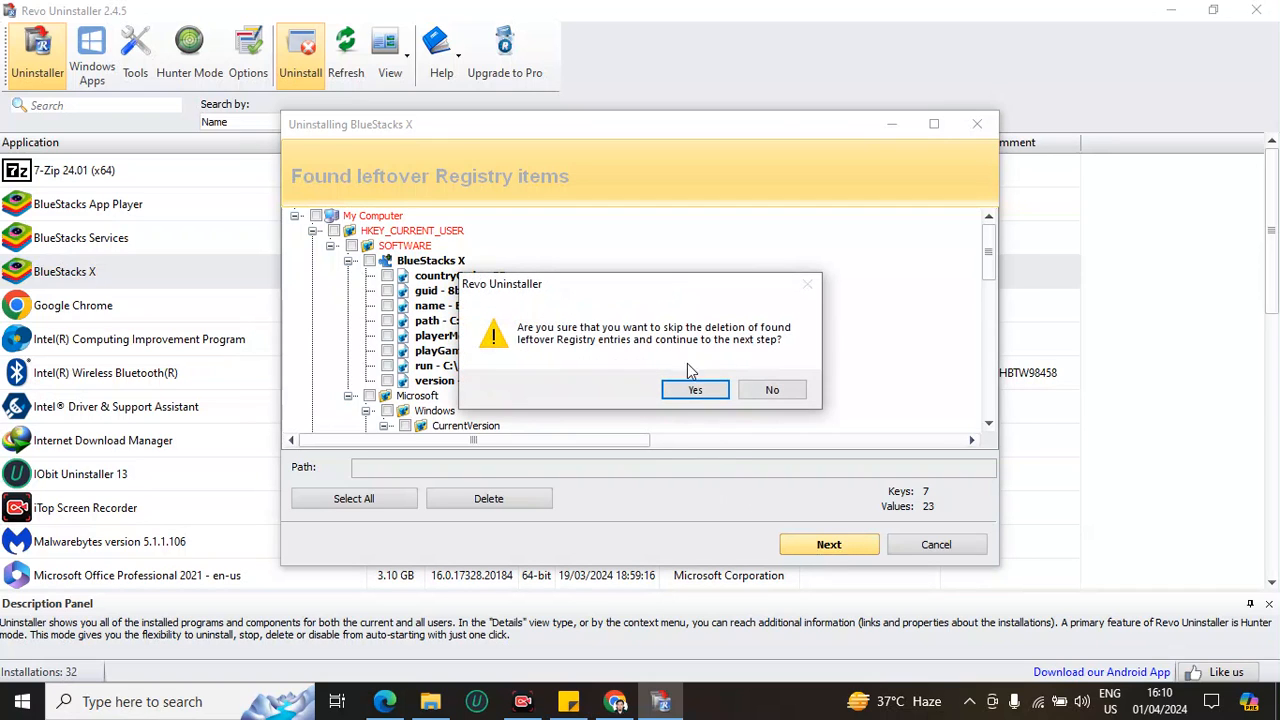
pyautogui.click(764, 391)
pyautogui.click(337, 508)
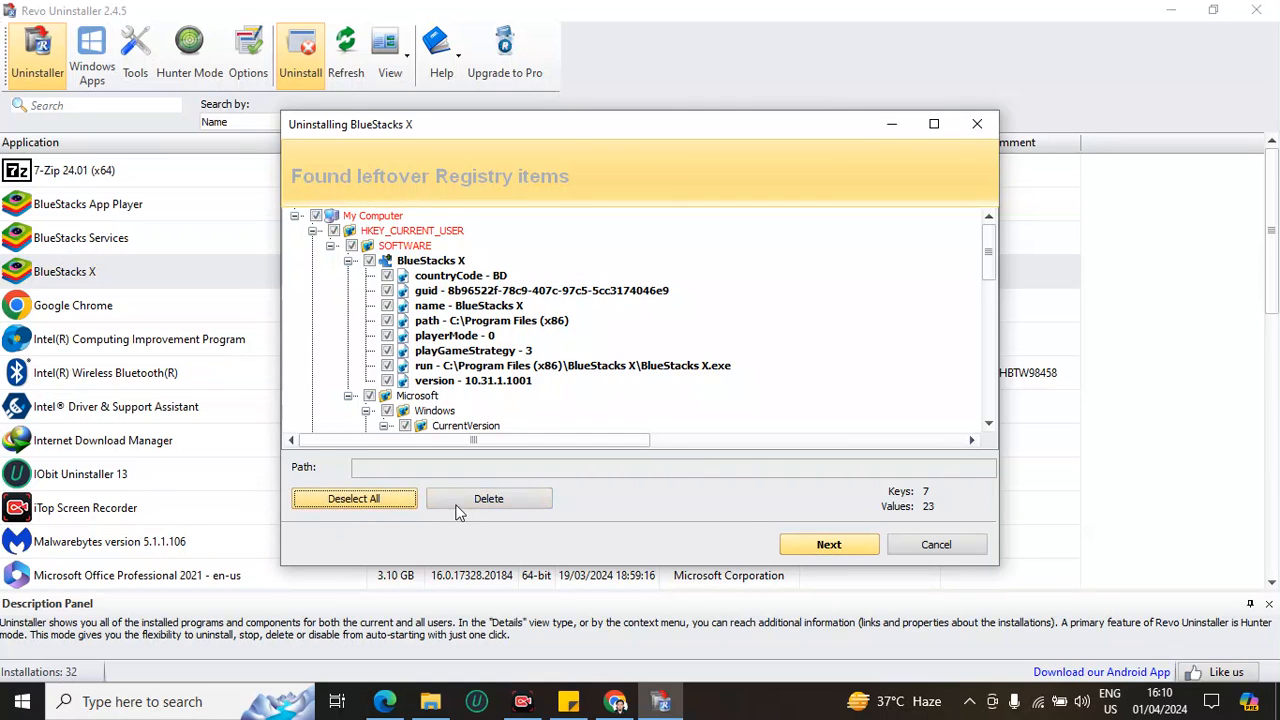
pyautogui.click(815, 543)
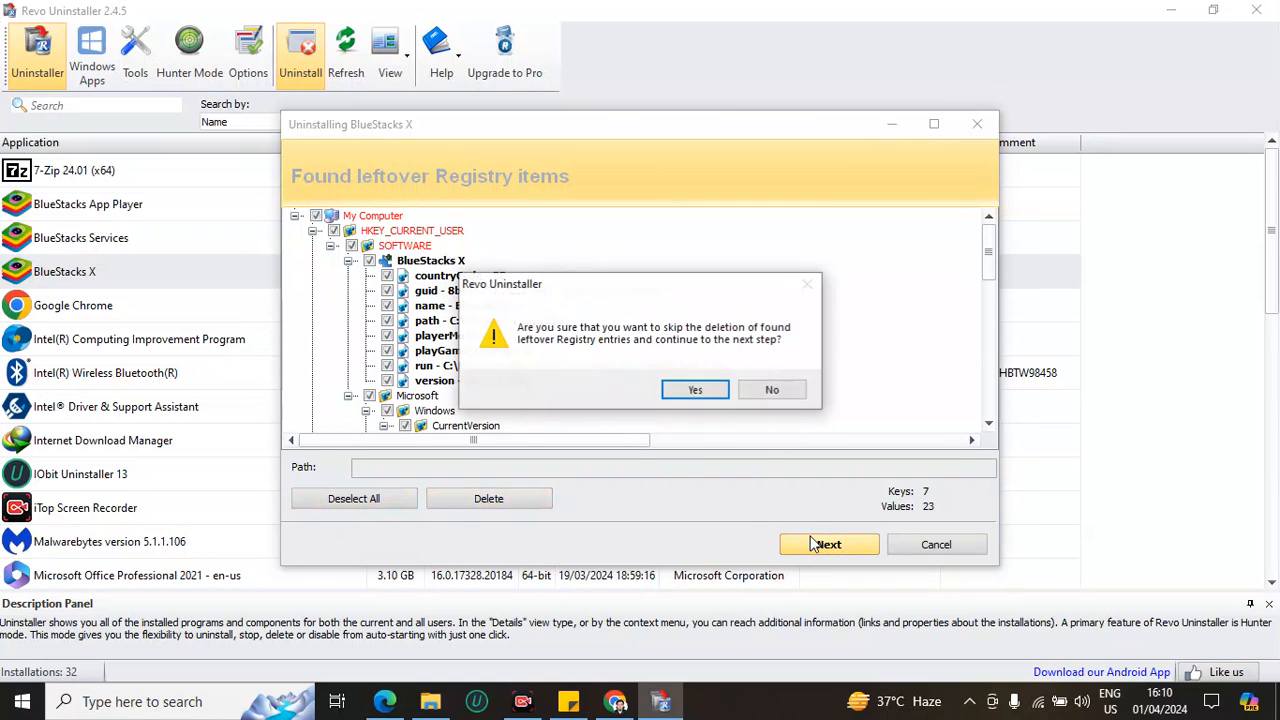
pyautogui.click(696, 390)
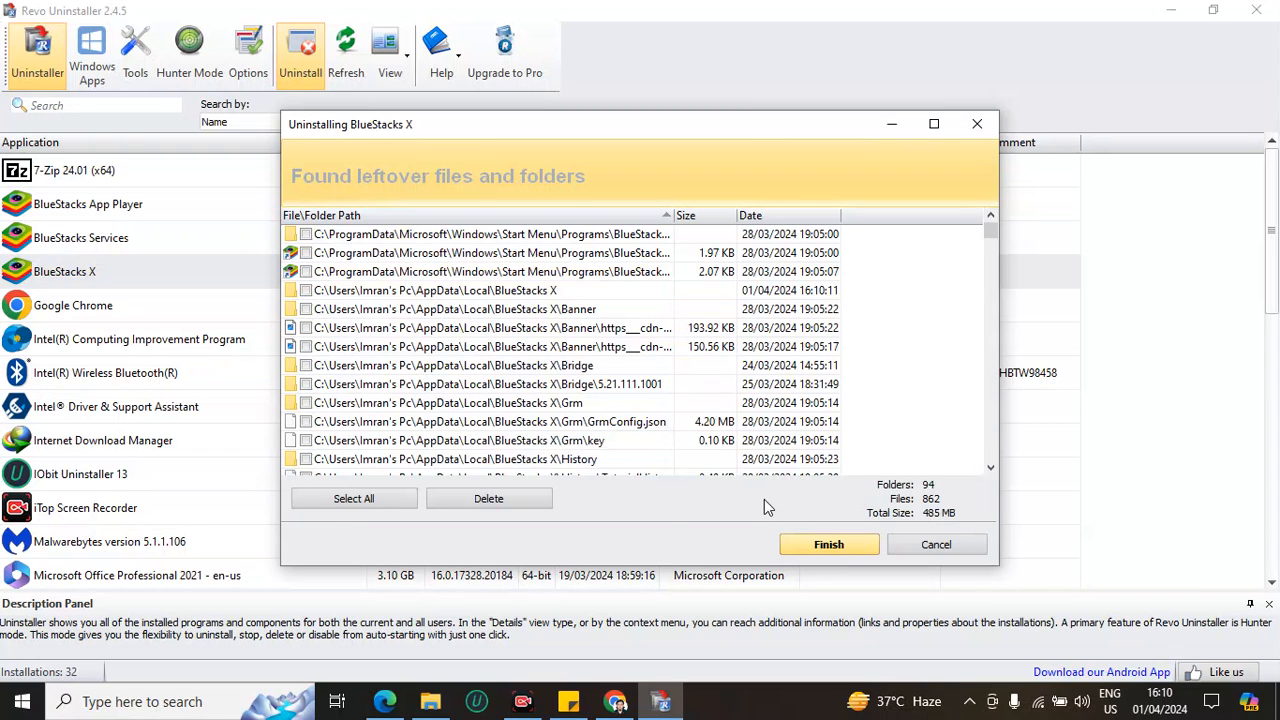
# Select all leftover files and folders of BlueStacks X and finish the wizard while skipping their deletion.
pyautogui.click(365, 503)
pyautogui.click(844, 549)
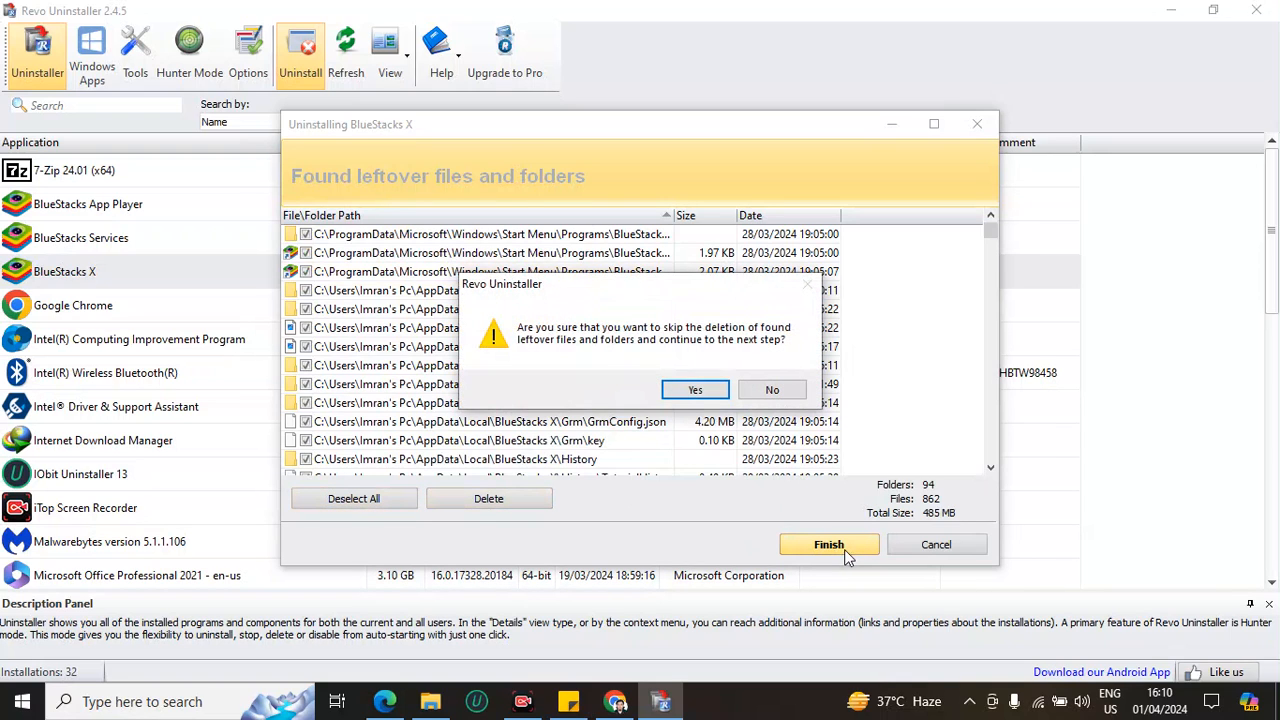
pyautogui.click(697, 392)
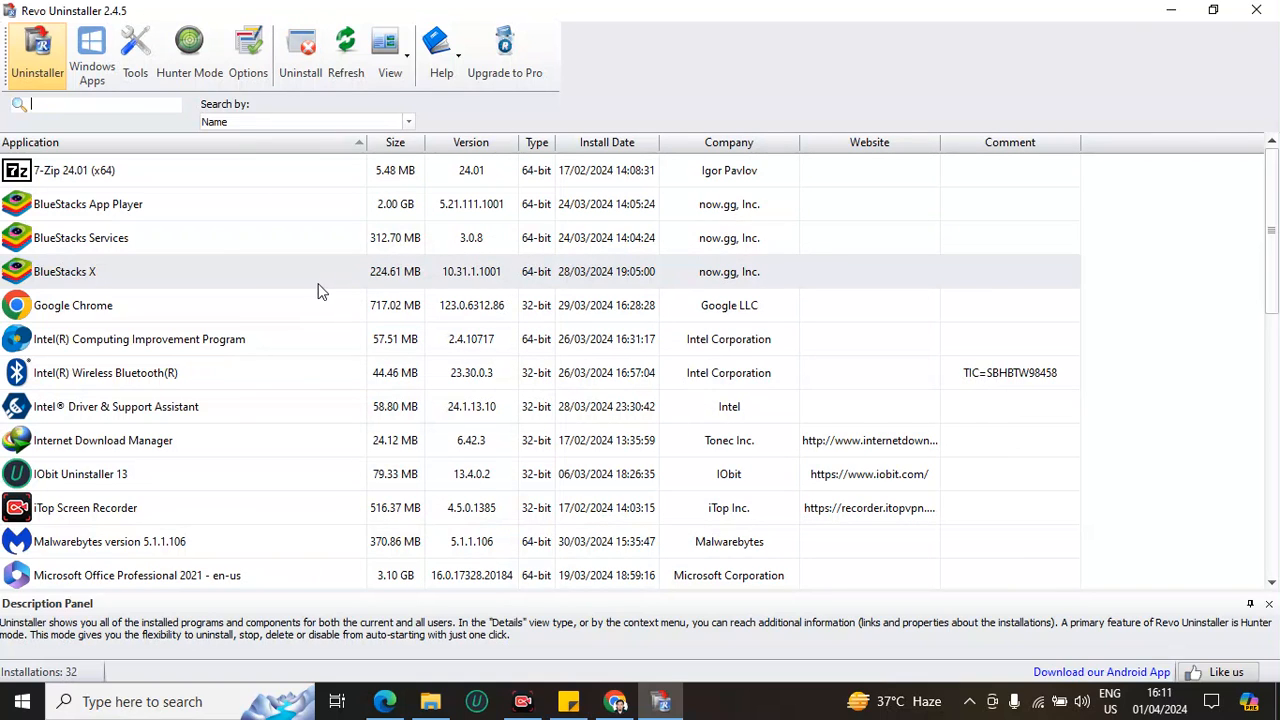
# Start uninstalling BlueStacks X with a System Restore Point and scan for its leftovers in Advanced mode.
pyautogui.click(286, 78)
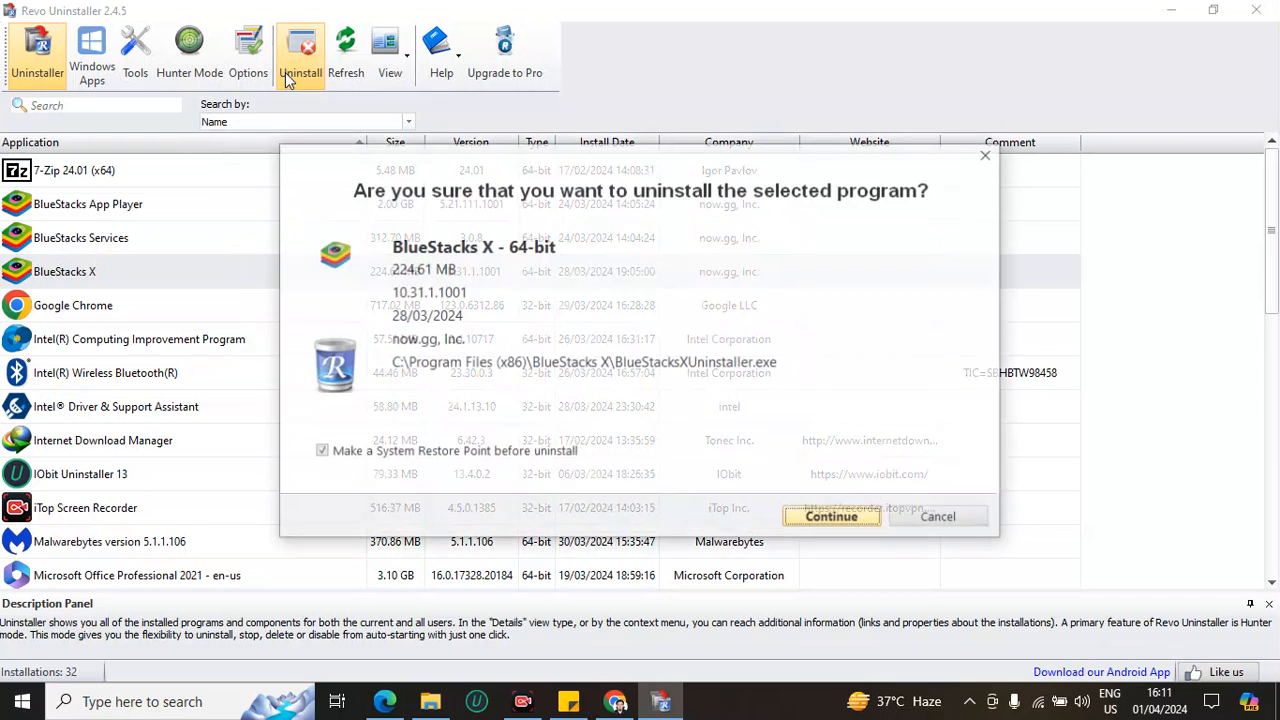
pyautogui.click(793, 519)
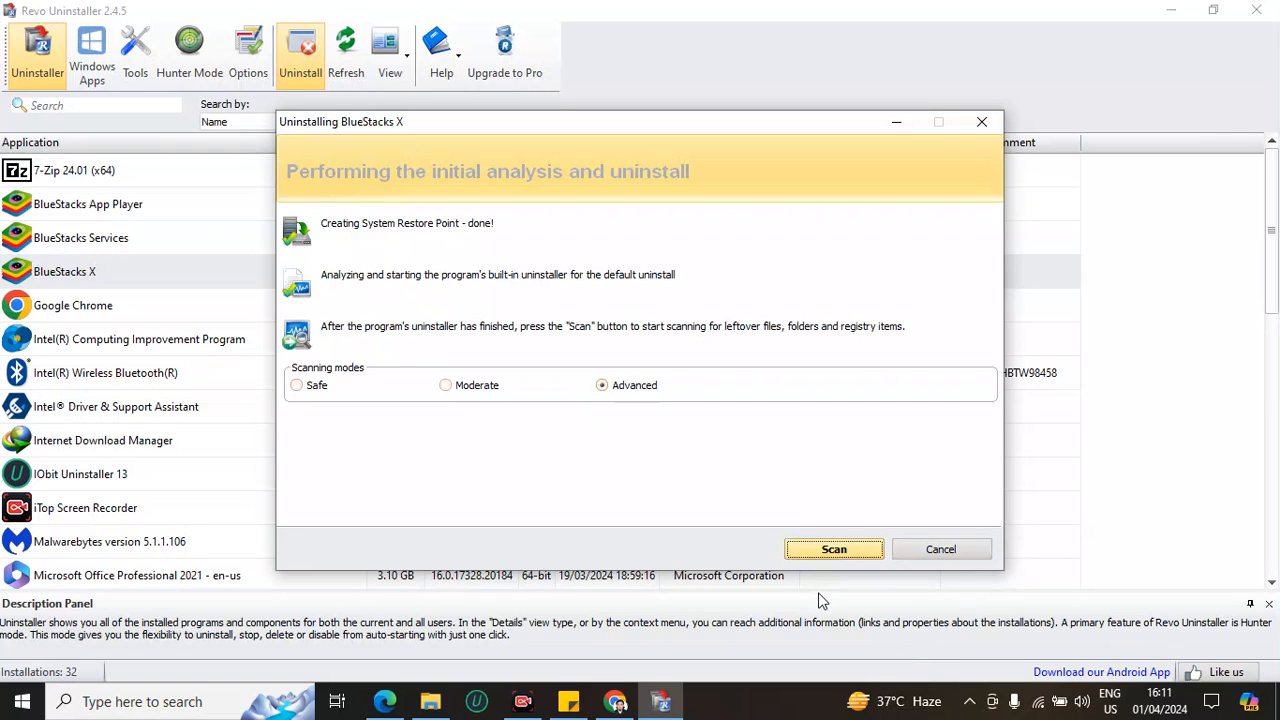
pyautogui.click(836, 549)
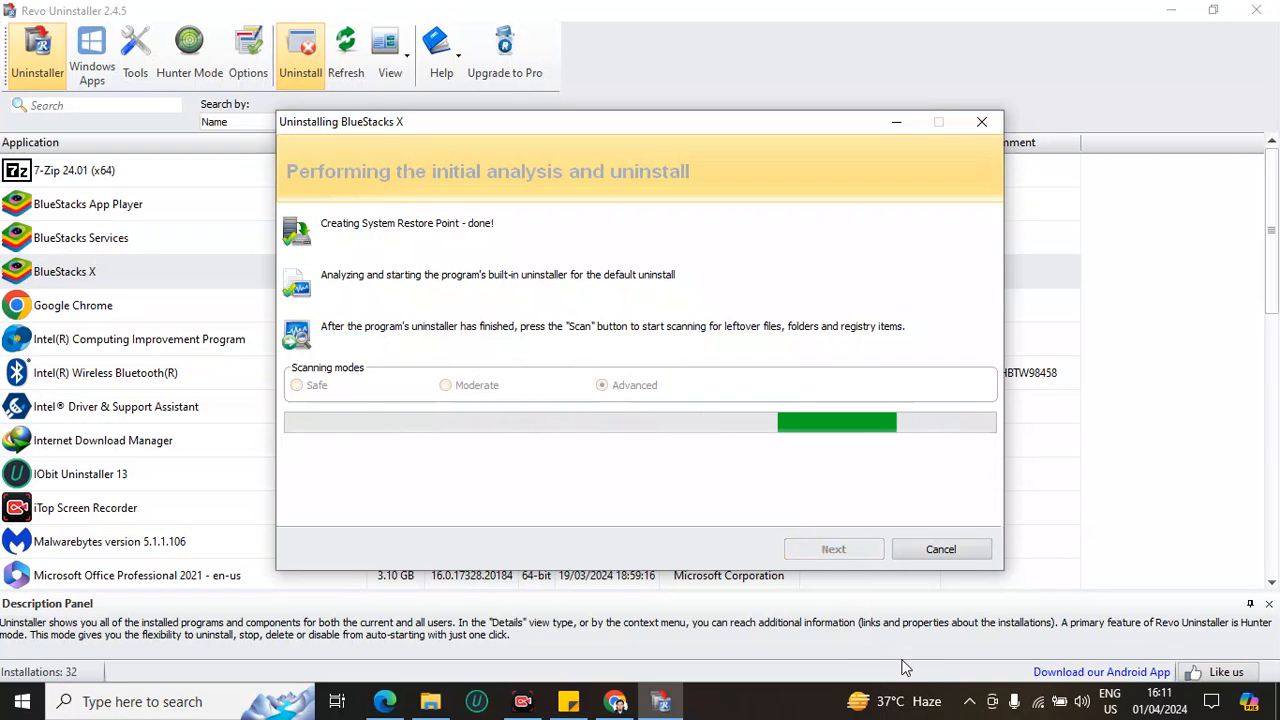
# Delete all leftover Registry items and all leftover files and folders of BlueStacks X.
pyautogui.click(377, 499)
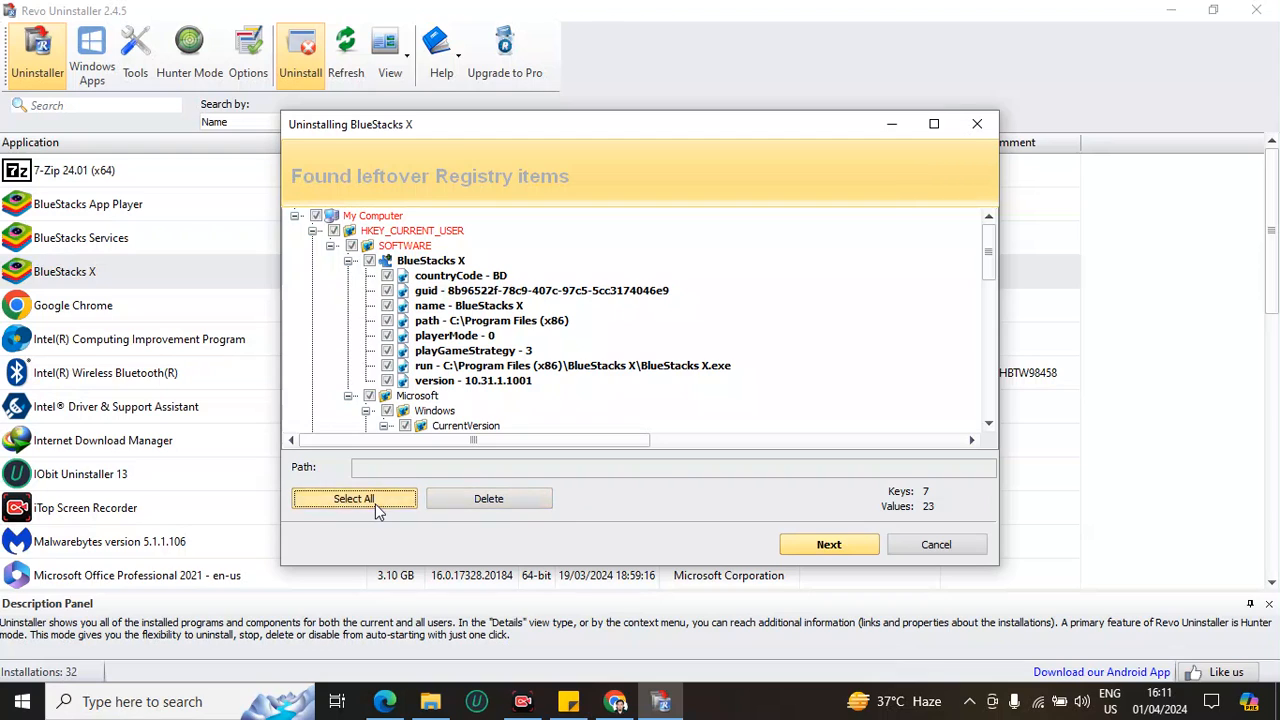
pyautogui.click(489, 499)
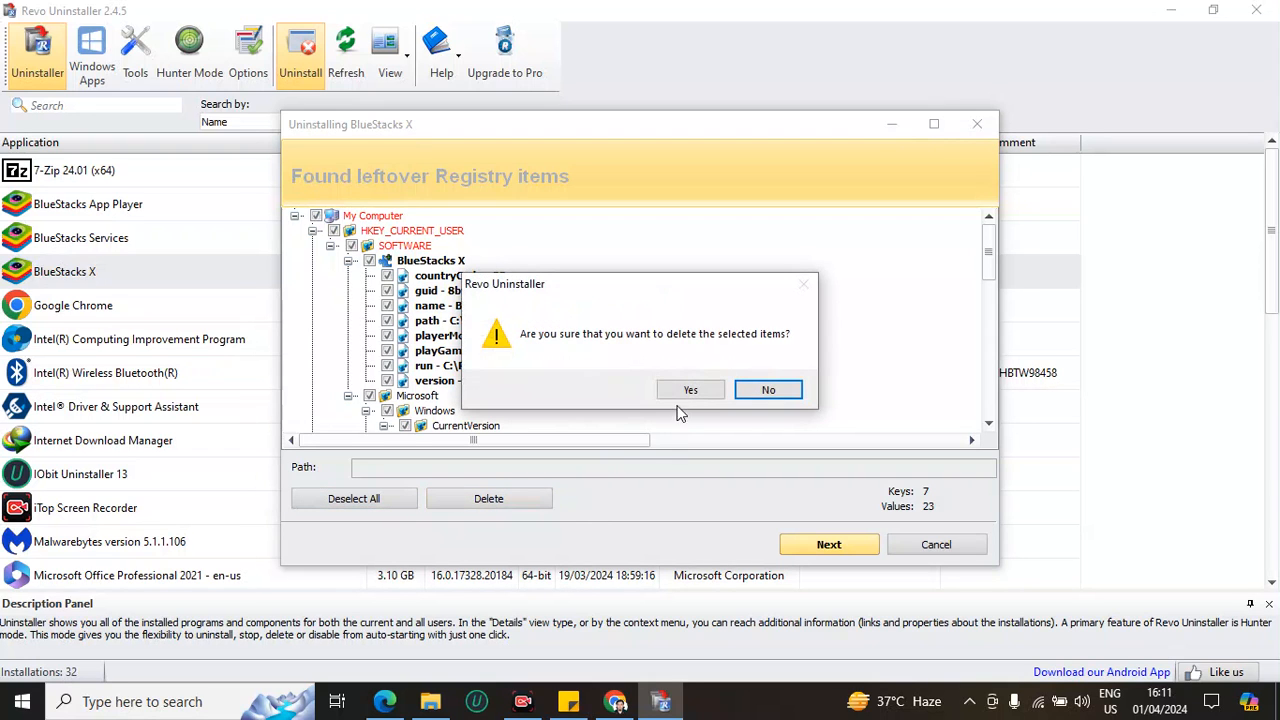
pyautogui.click(688, 392)
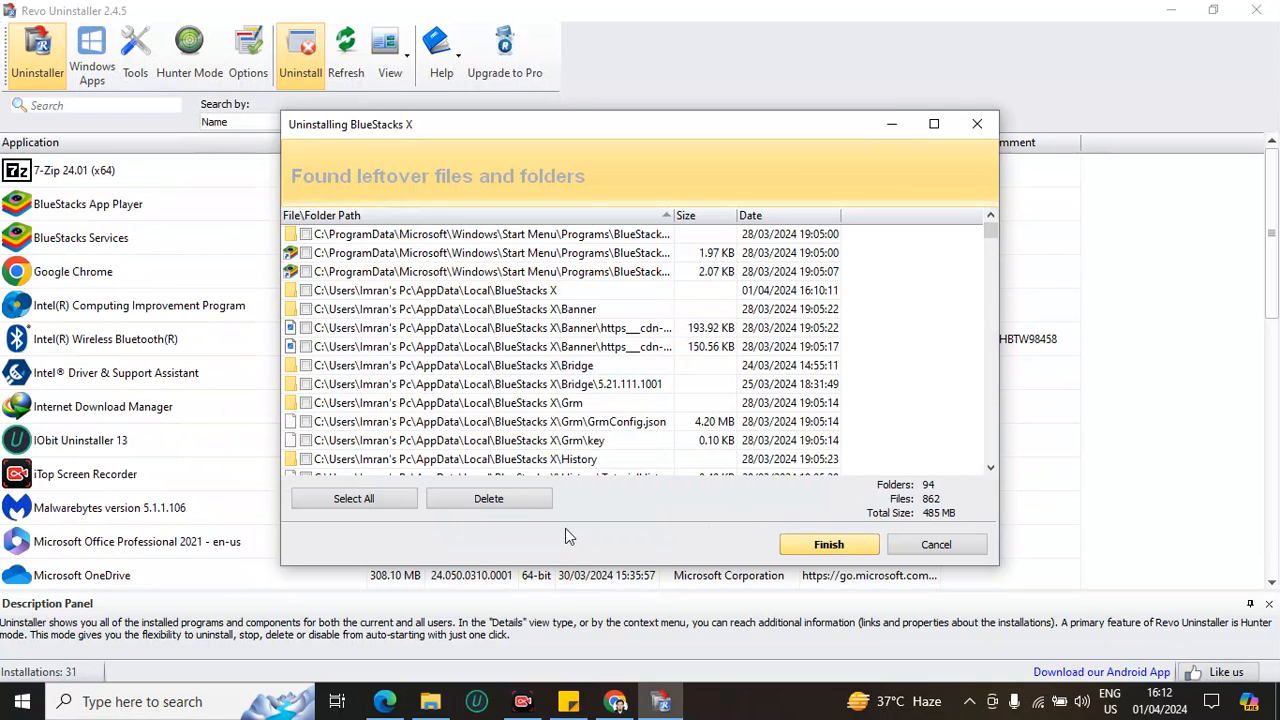
pyautogui.click(360, 497)
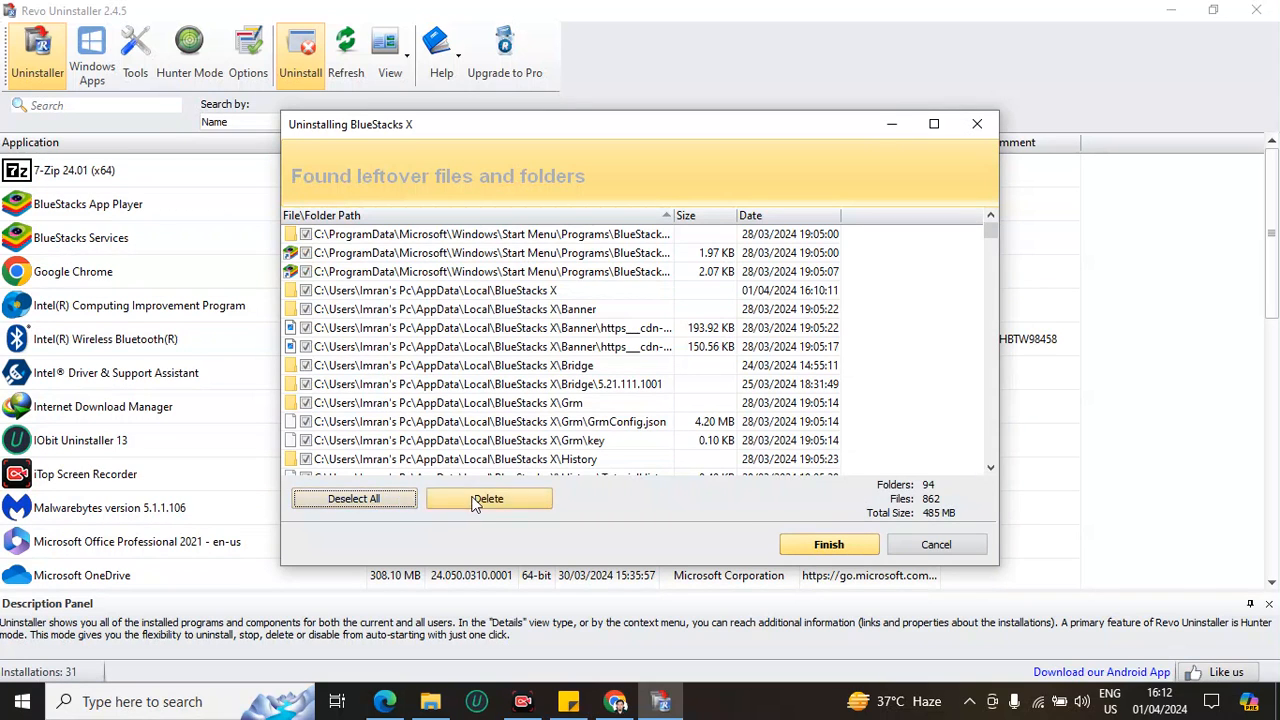
pyautogui.click(476, 501)
pyautogui.click(684, 390)
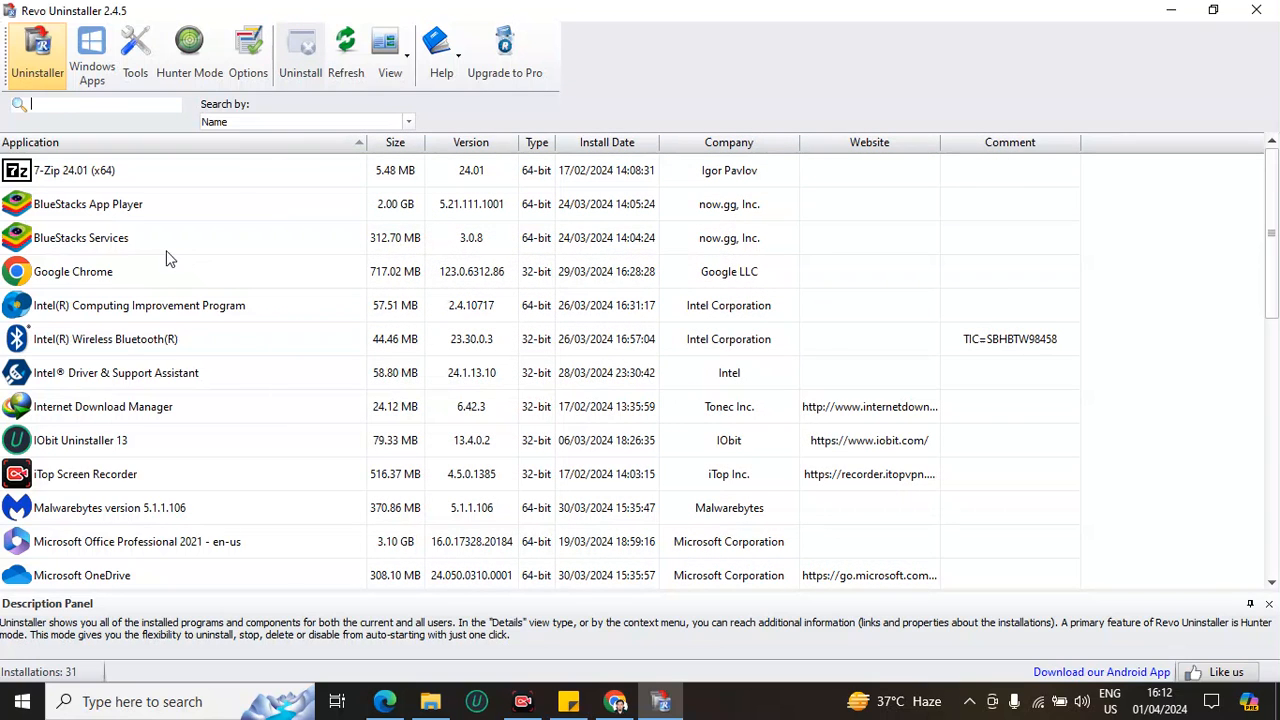
# Start uninstalling BlueStacks Services without a System Restore Point and scan for its leftovers in Advanced mode.
pyautogui.click(82, 237)
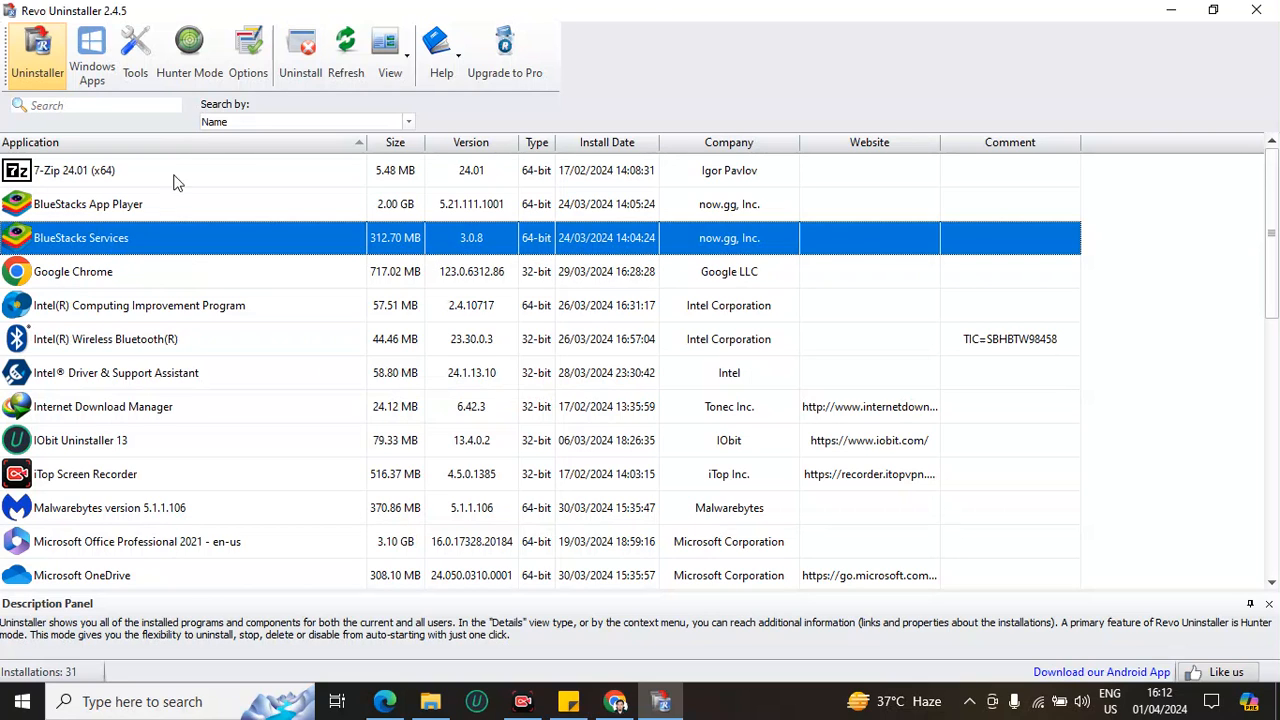
pyautogui.click(296, 72)
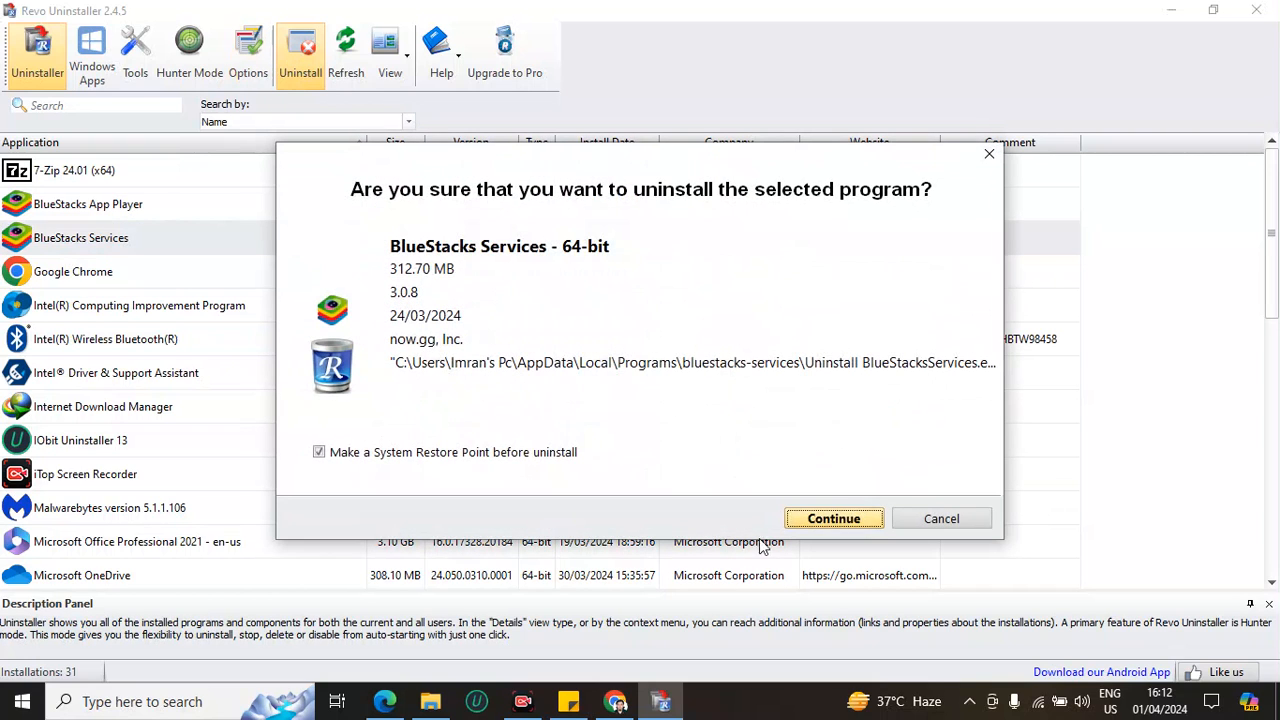
pyautogui.click(320, 453)
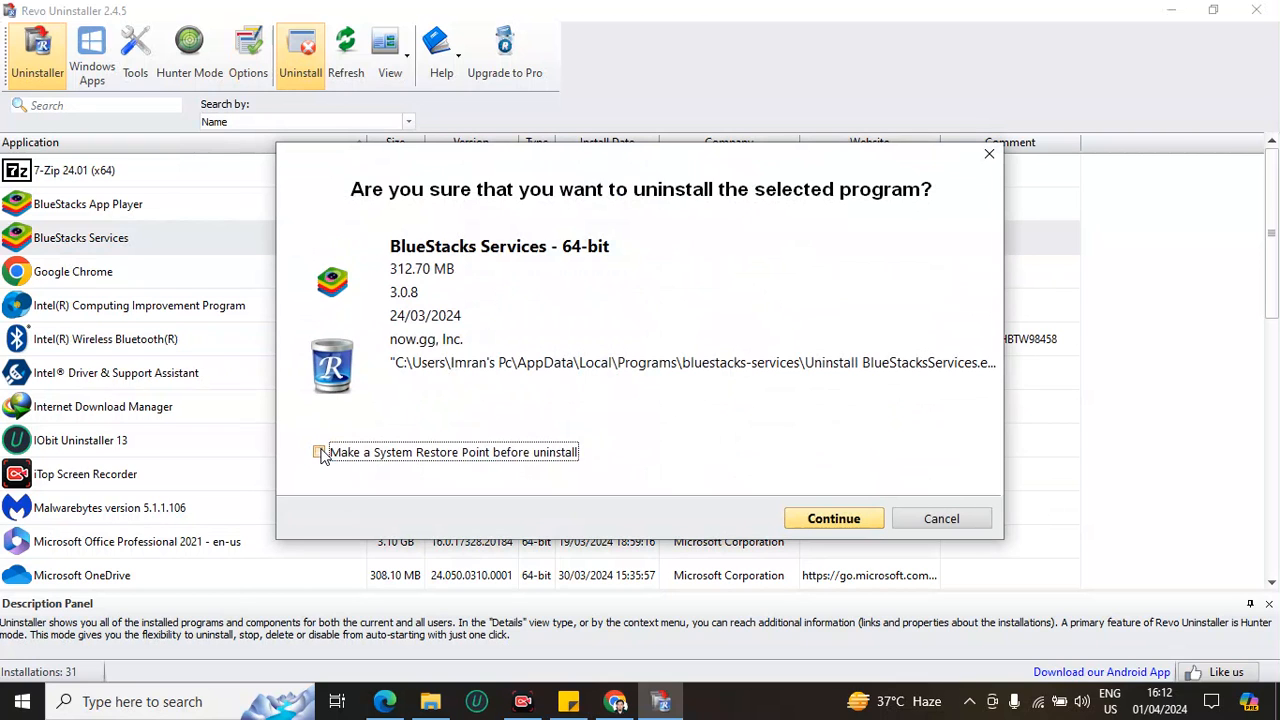
pyautogui.click(834, 519)
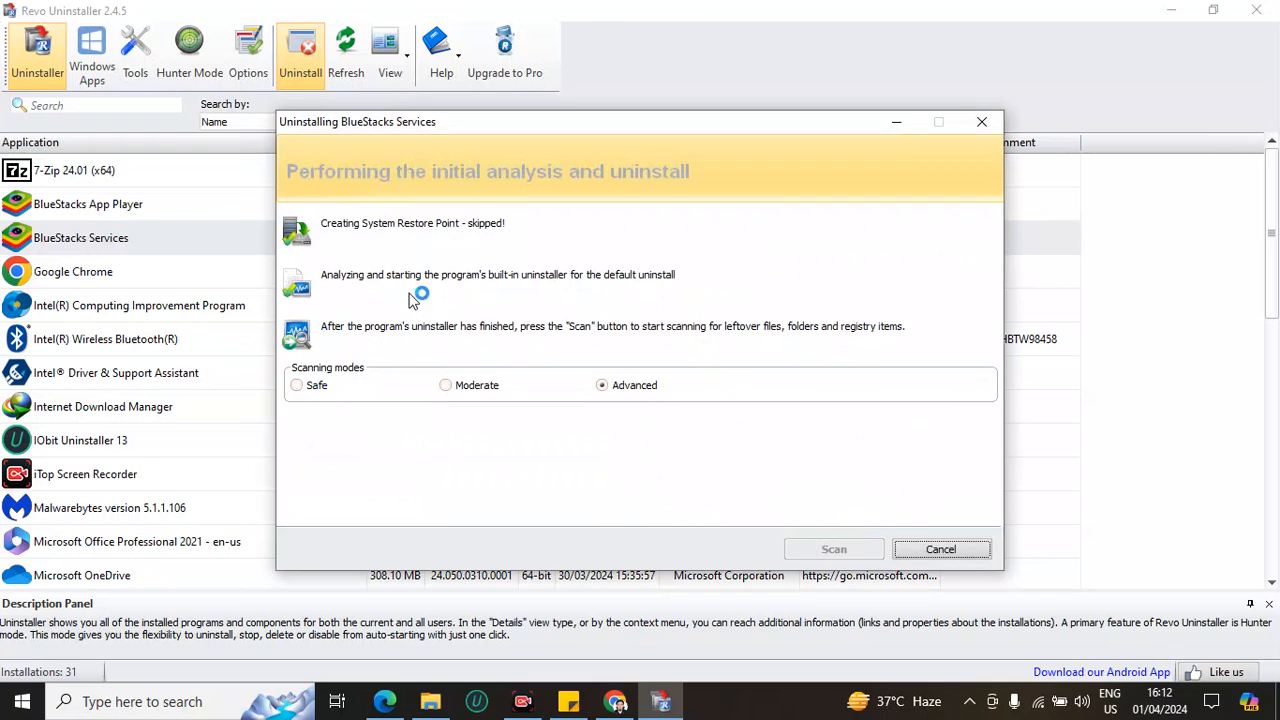
pyautogui.click(605, 390)
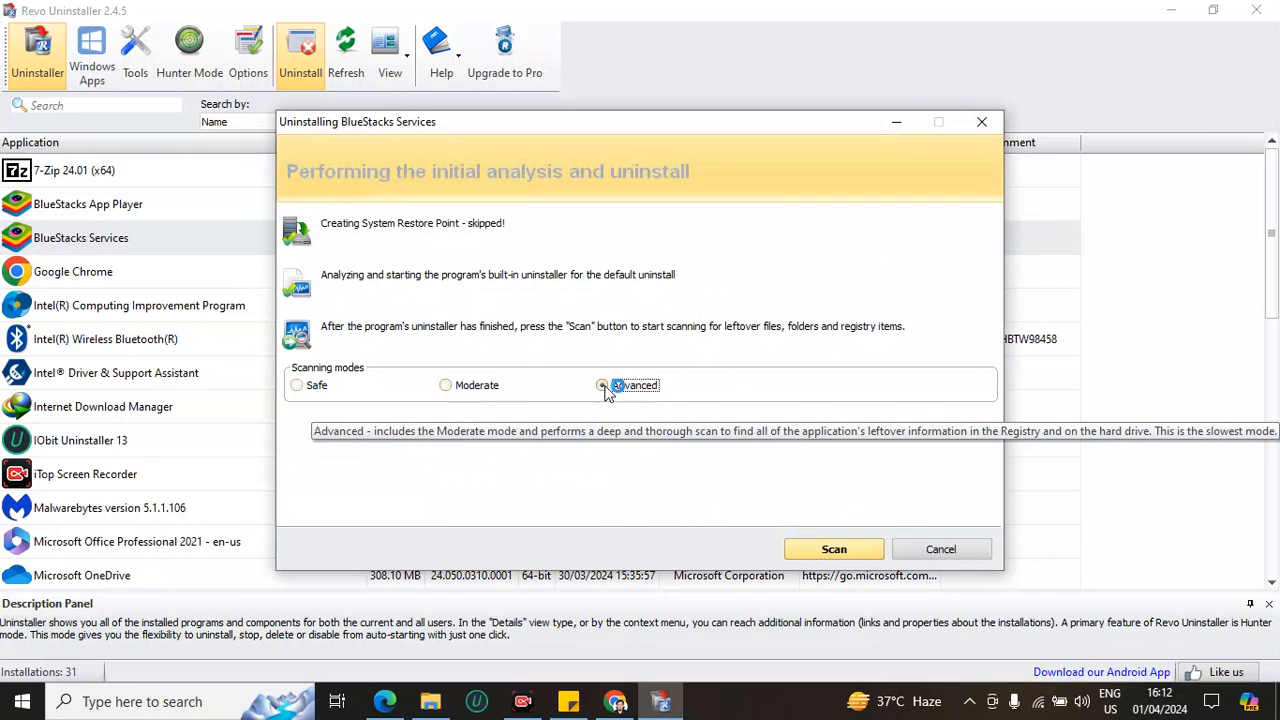
pyautogui.click(834, 549)
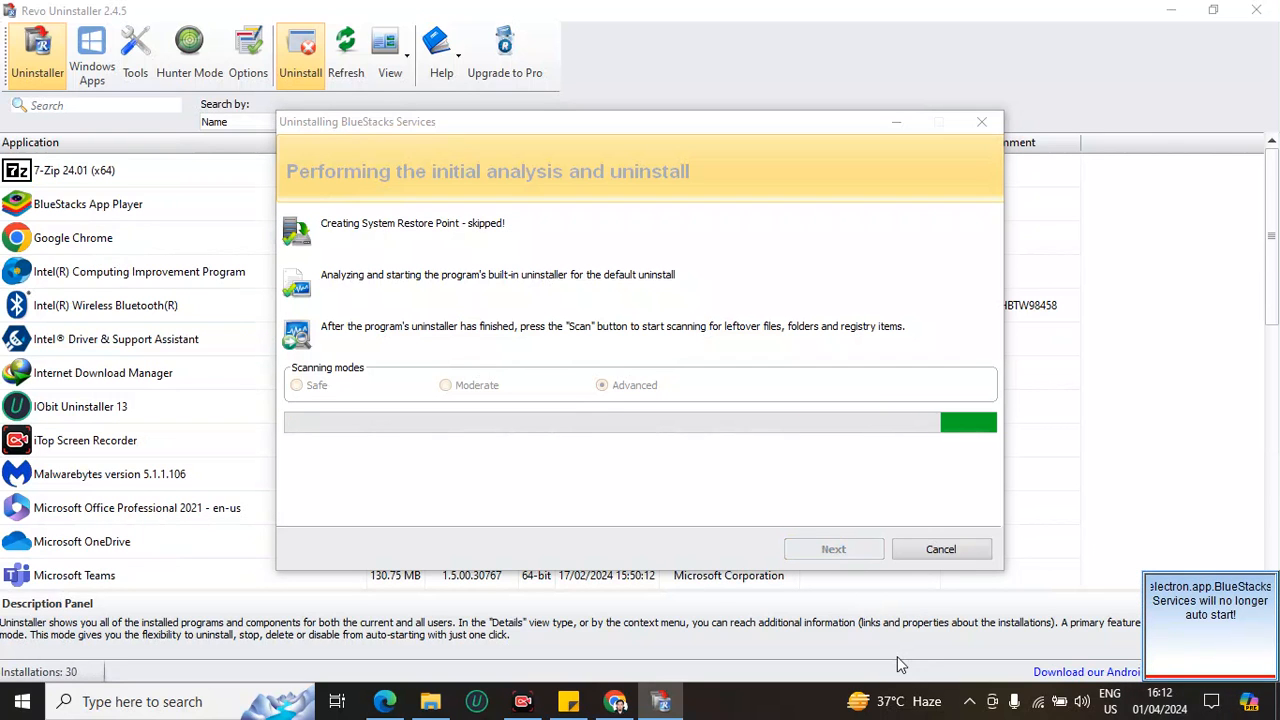
# Delete all leftover Registry items and all leftover files and folders of BlueStacks Services.
pyautogui.click(388, 497)
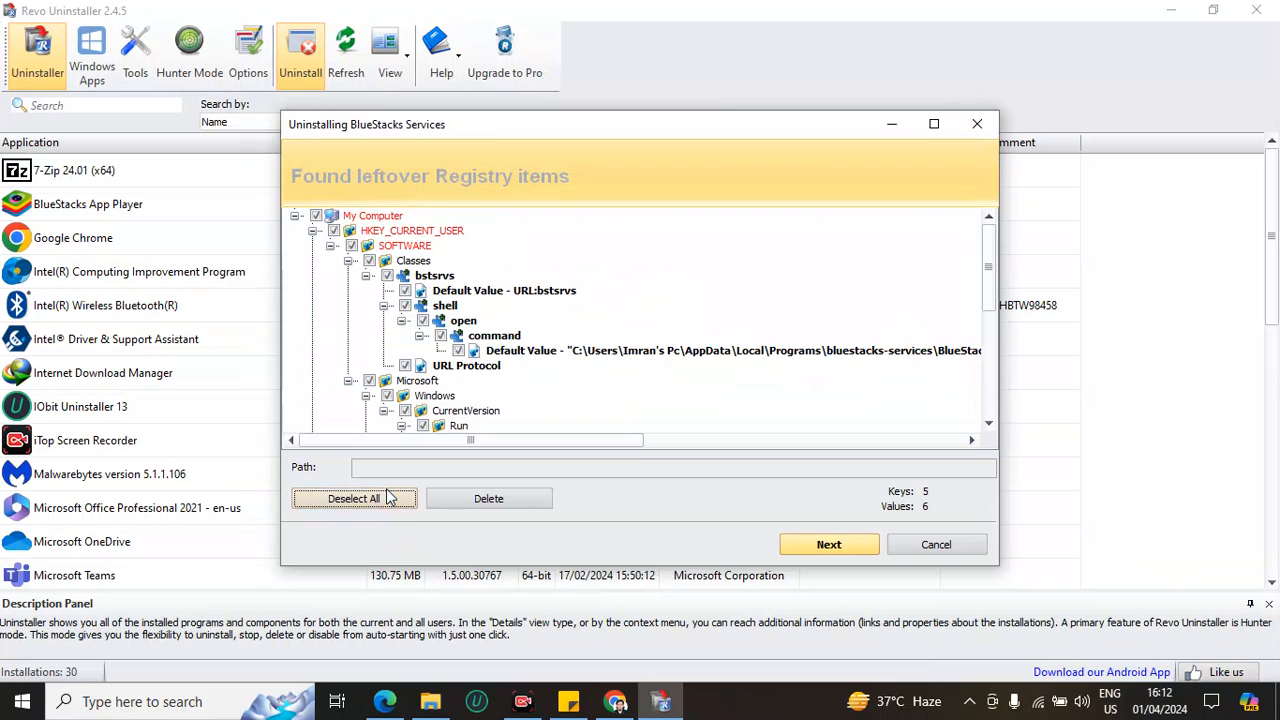
pyautogui.click(468, 497)
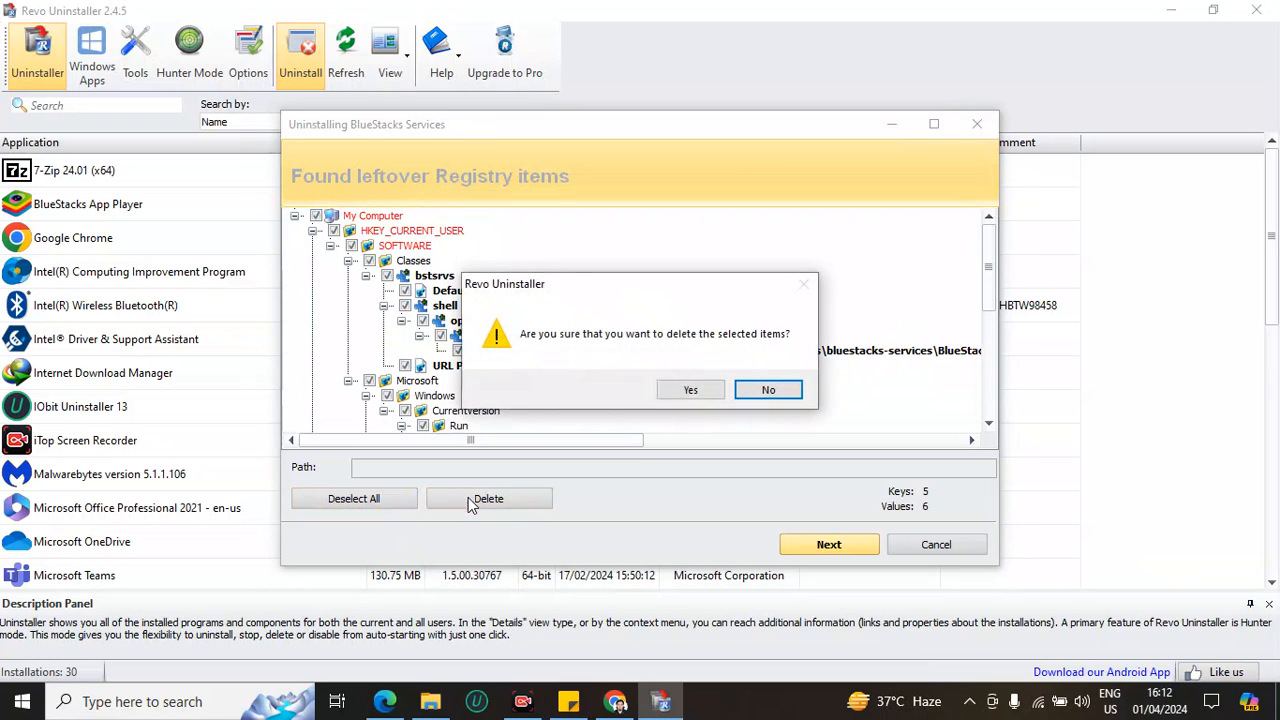
pyautogui.click(690, 389)
pyautogui.click(368, 500)
pyautogui.click(480, 502)
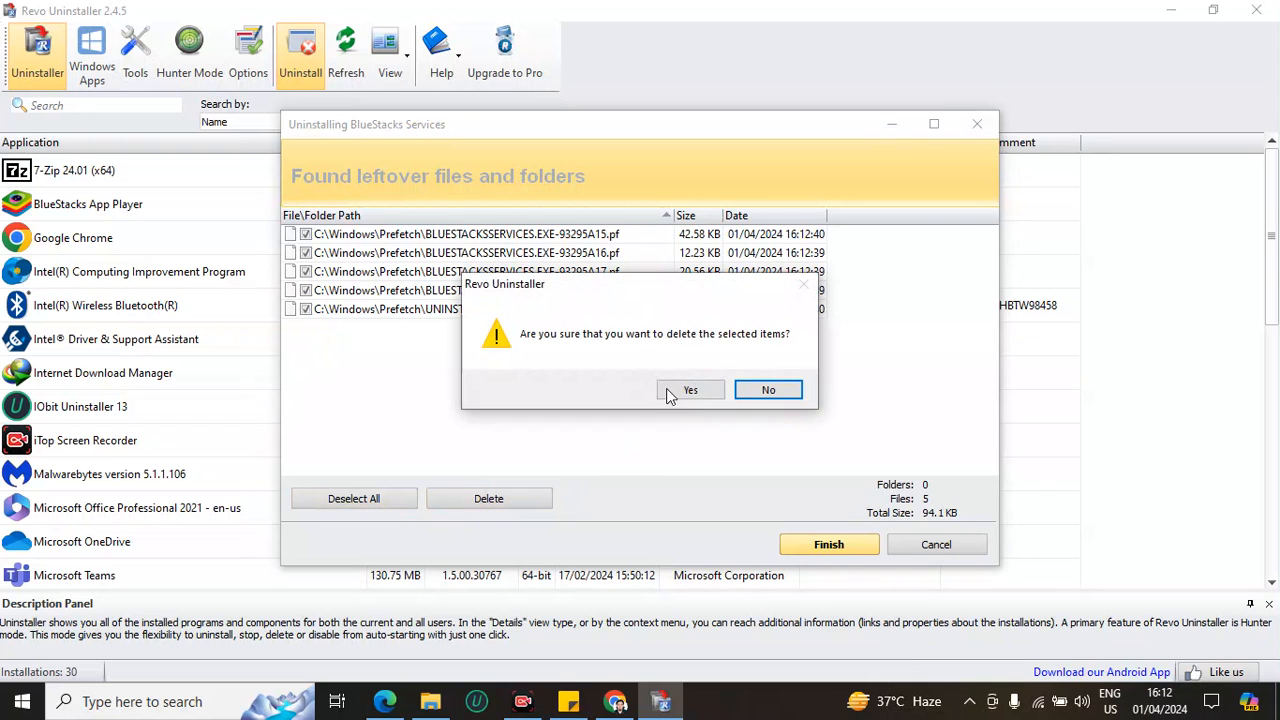
pyautogui.click(688, 389)
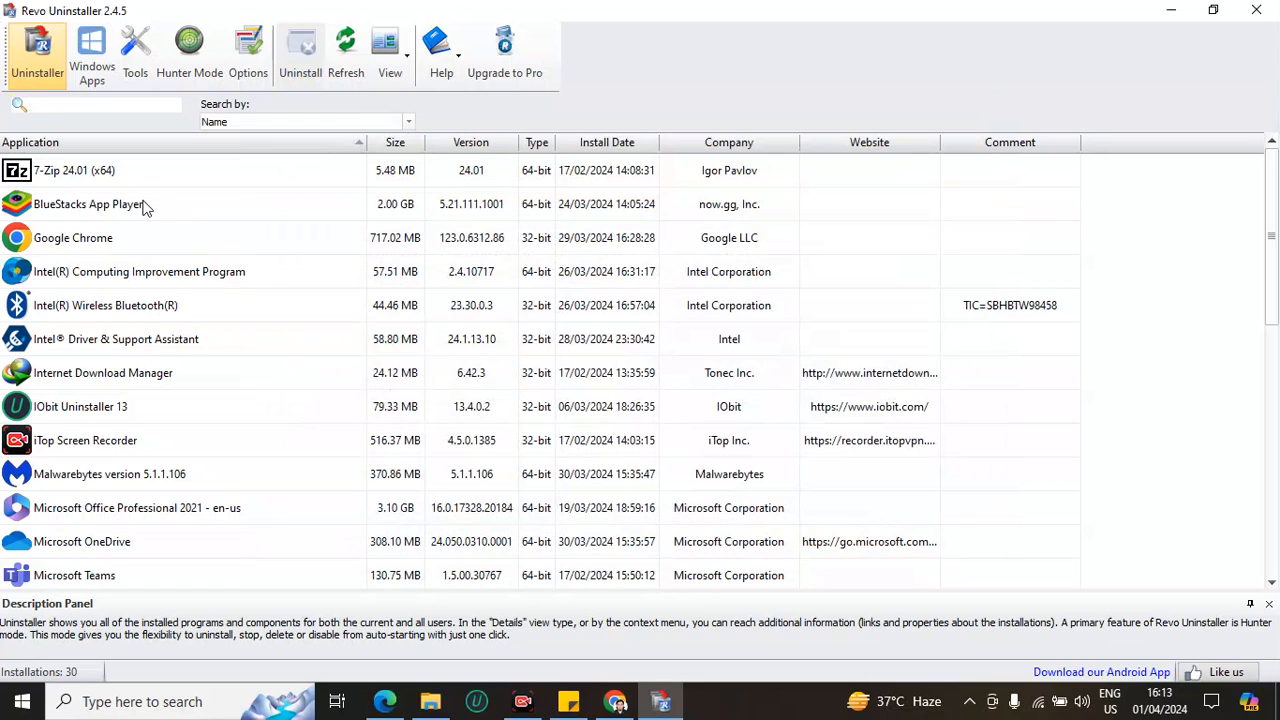
# Start uninstalling BlueStacks App Player without a System Restore Point, and scan for its leftovers after closing its built-in uninstaller.
pyautogui.click(100, 205)
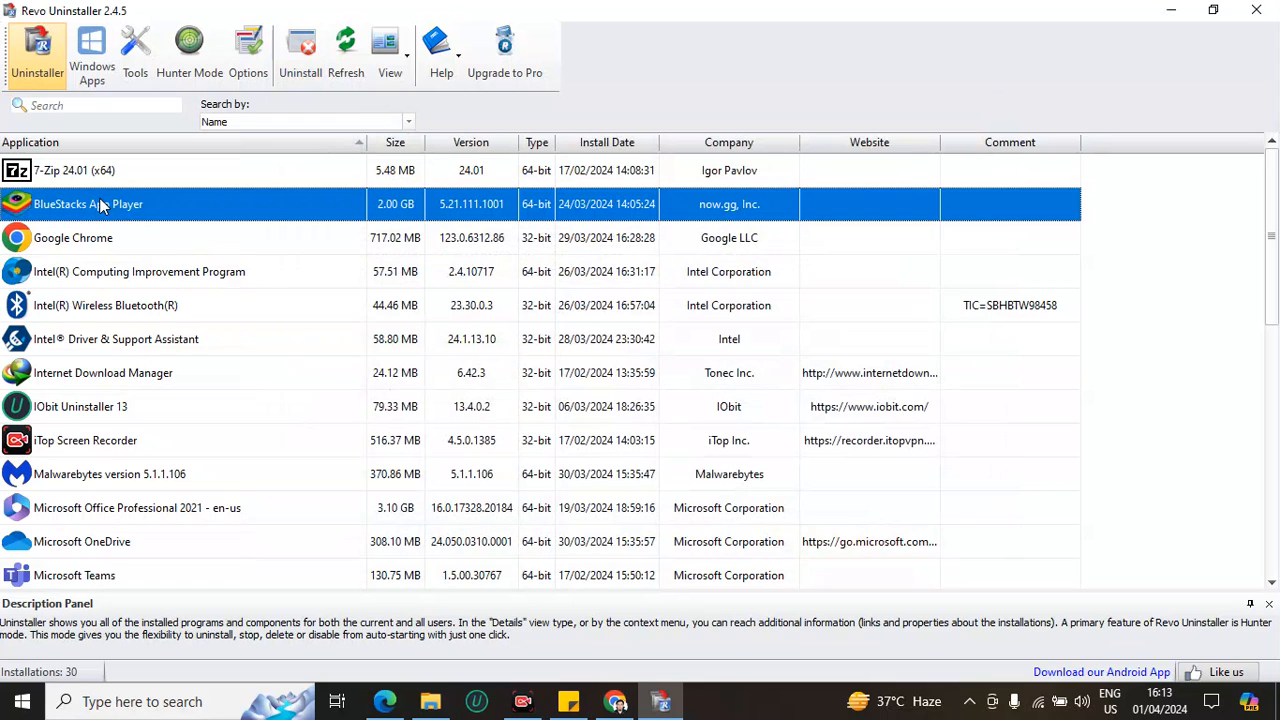
pyautogui.click(298, 50)
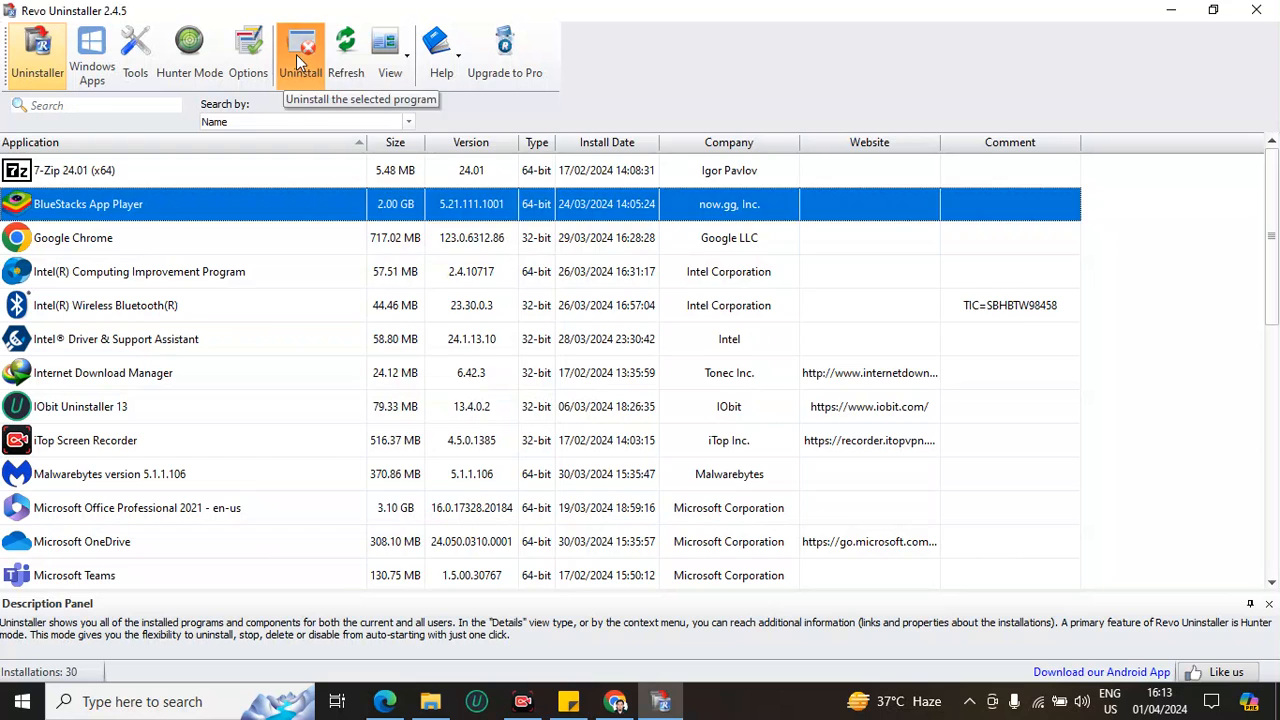
pyautogui.click(315, 452)
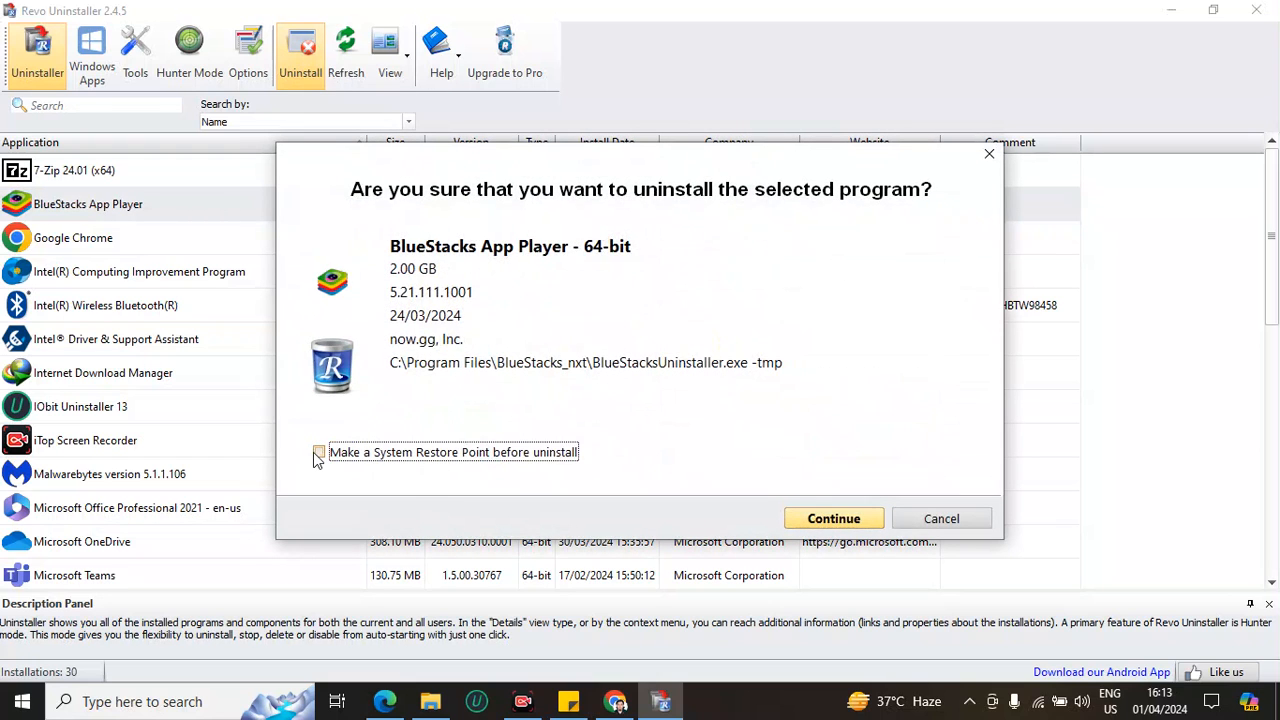
pyautogui.click(836, 519)
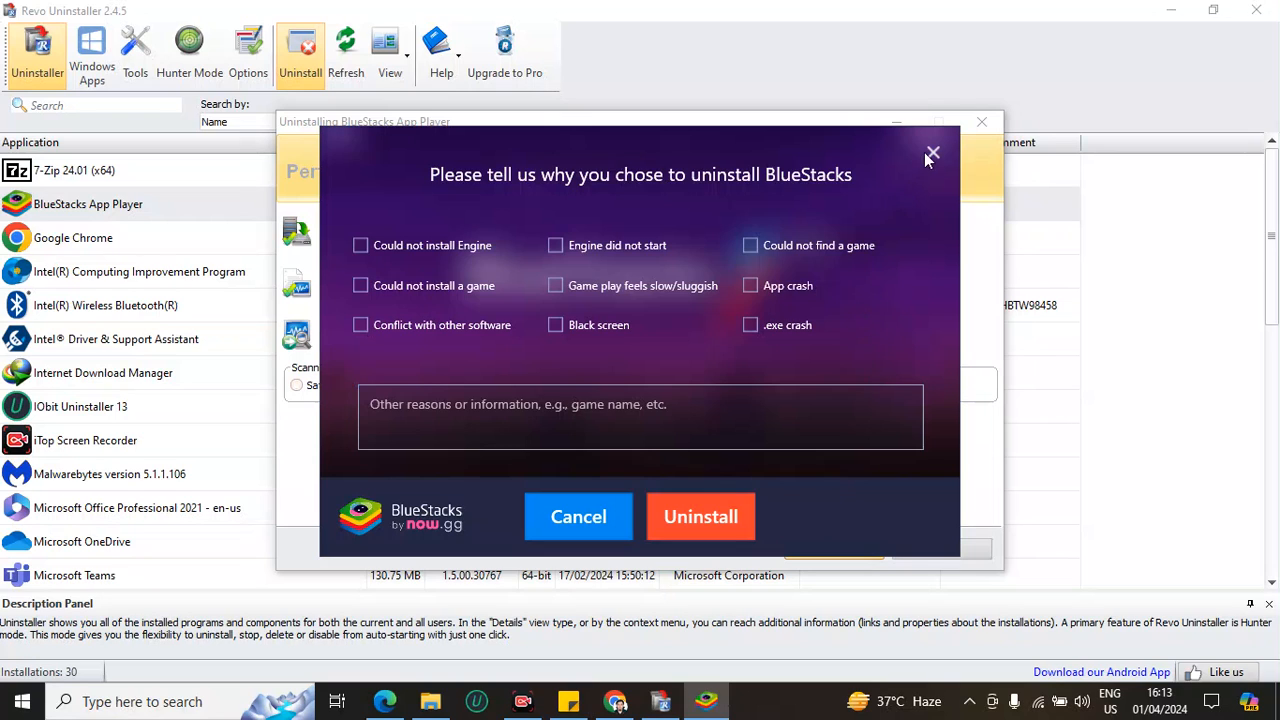
pyautogui.click(932, 154)
pyautogui.click(835, 549)
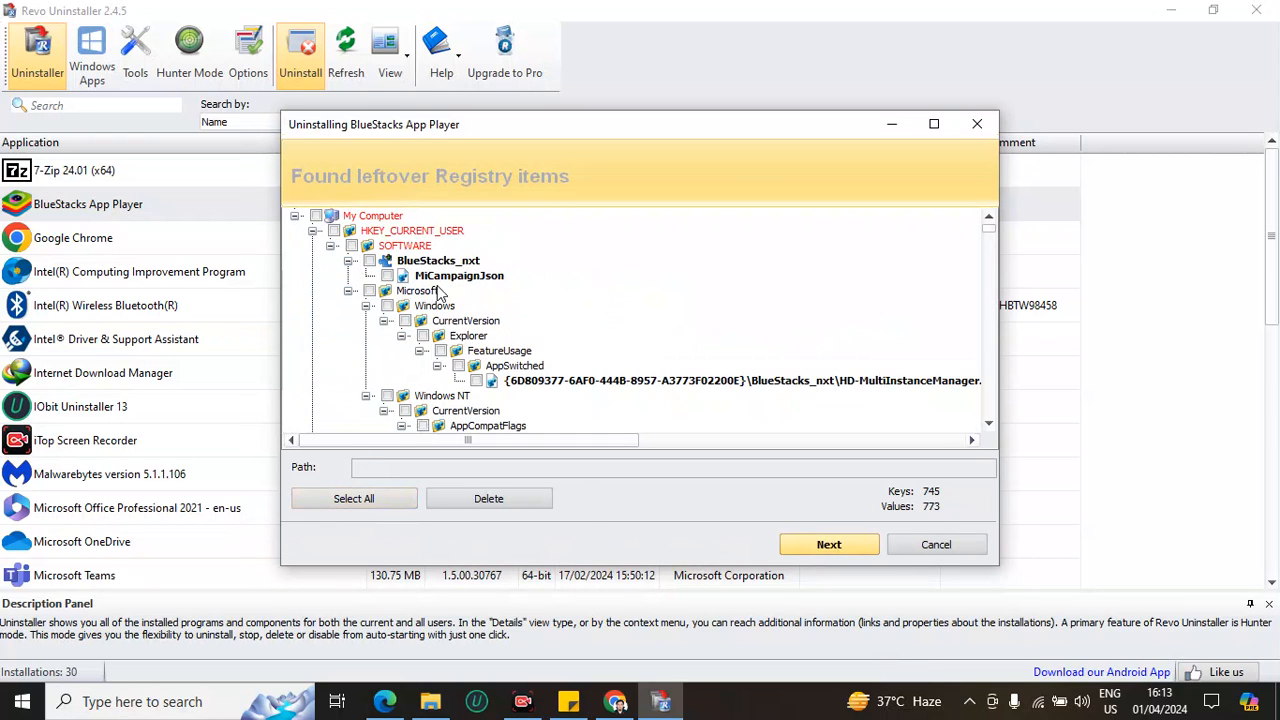
# Select and delete all leftover Registry items of BlueStacks App Player.
pyautogui.click(360, 502)
pyautogui.click(486, 499)
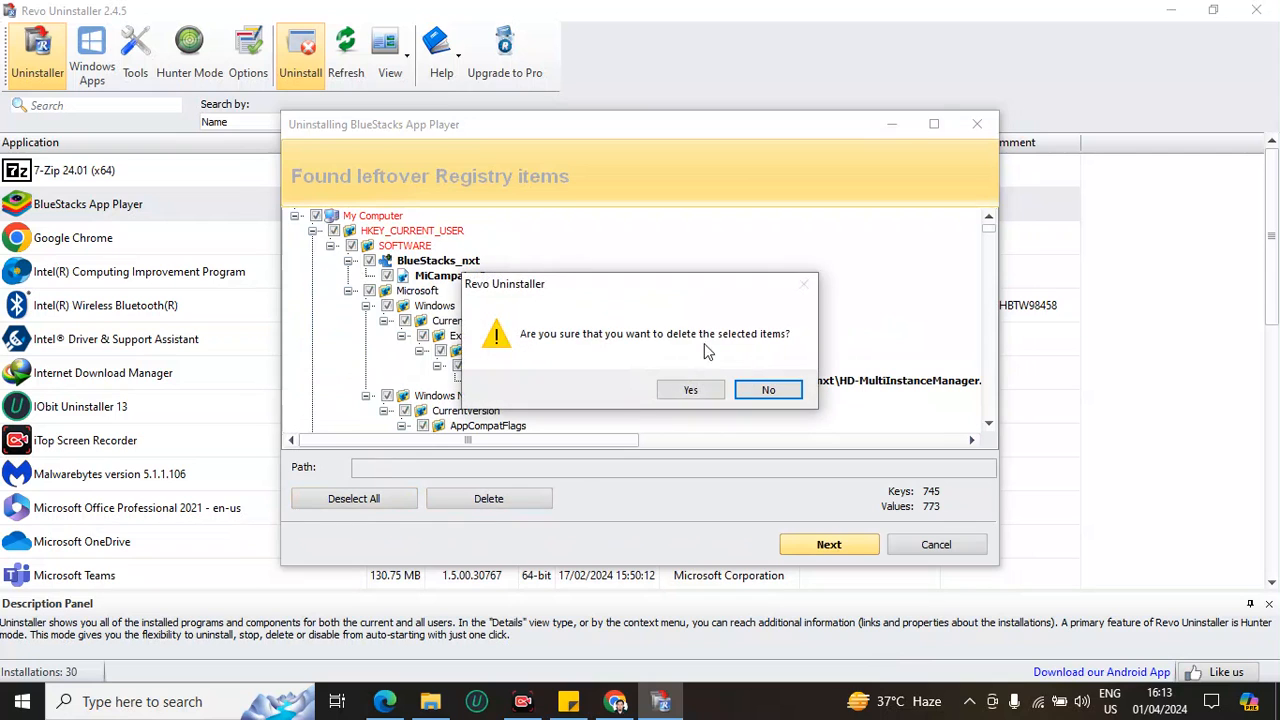
pyautogui.click(688, 390)
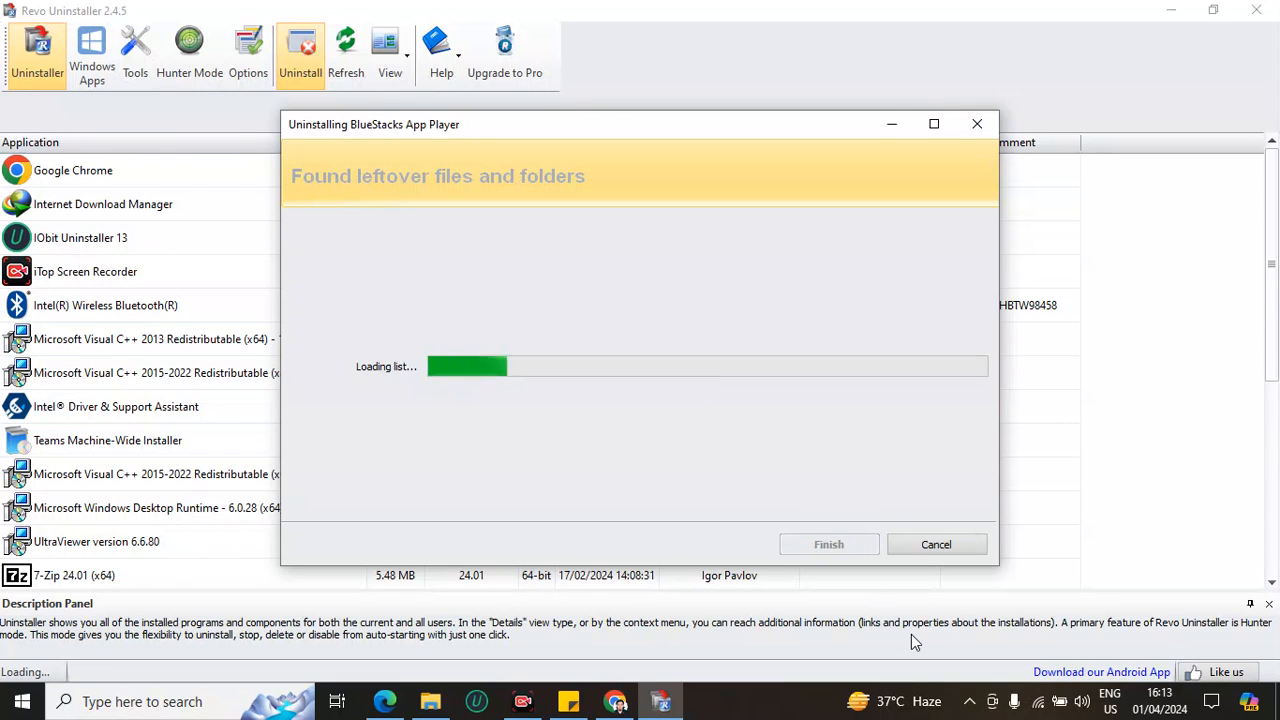
# Delete all leftover files and folders of BlueStacks App Player, acknowledging the notice about files removed at the next system restart.
pyautogui.click(388, 498)
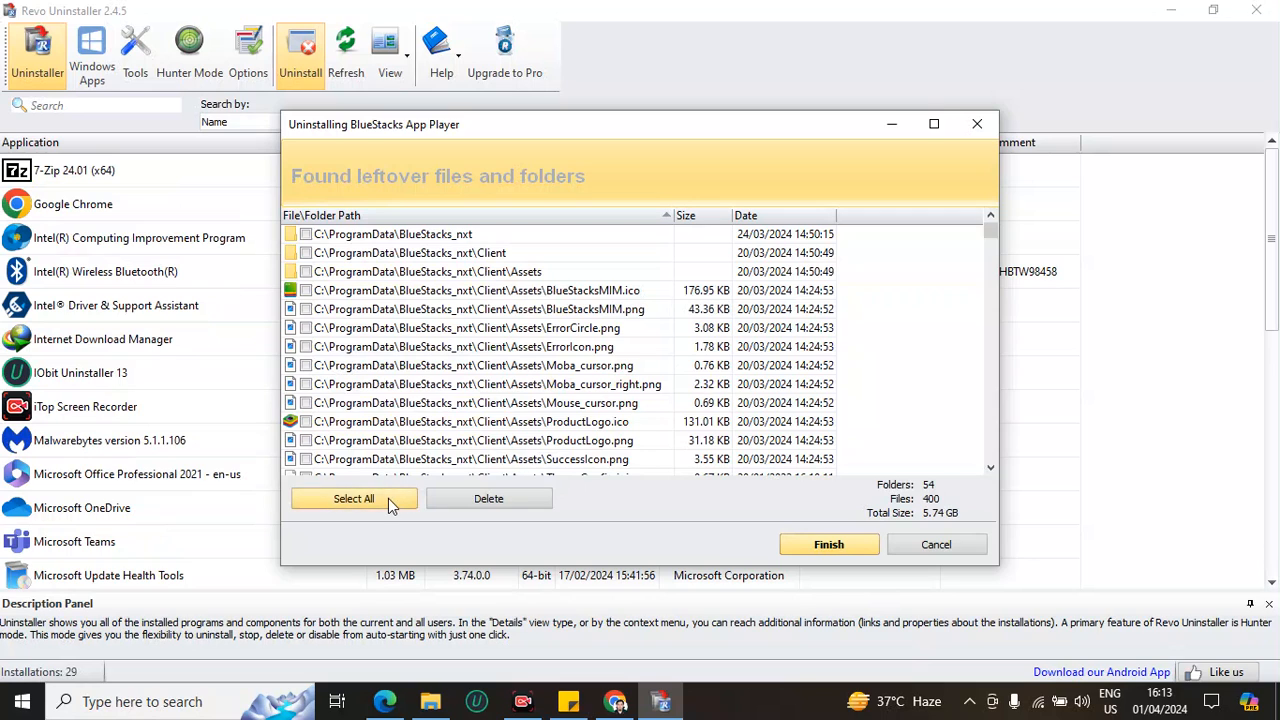
pyautogui.click(488, 503)
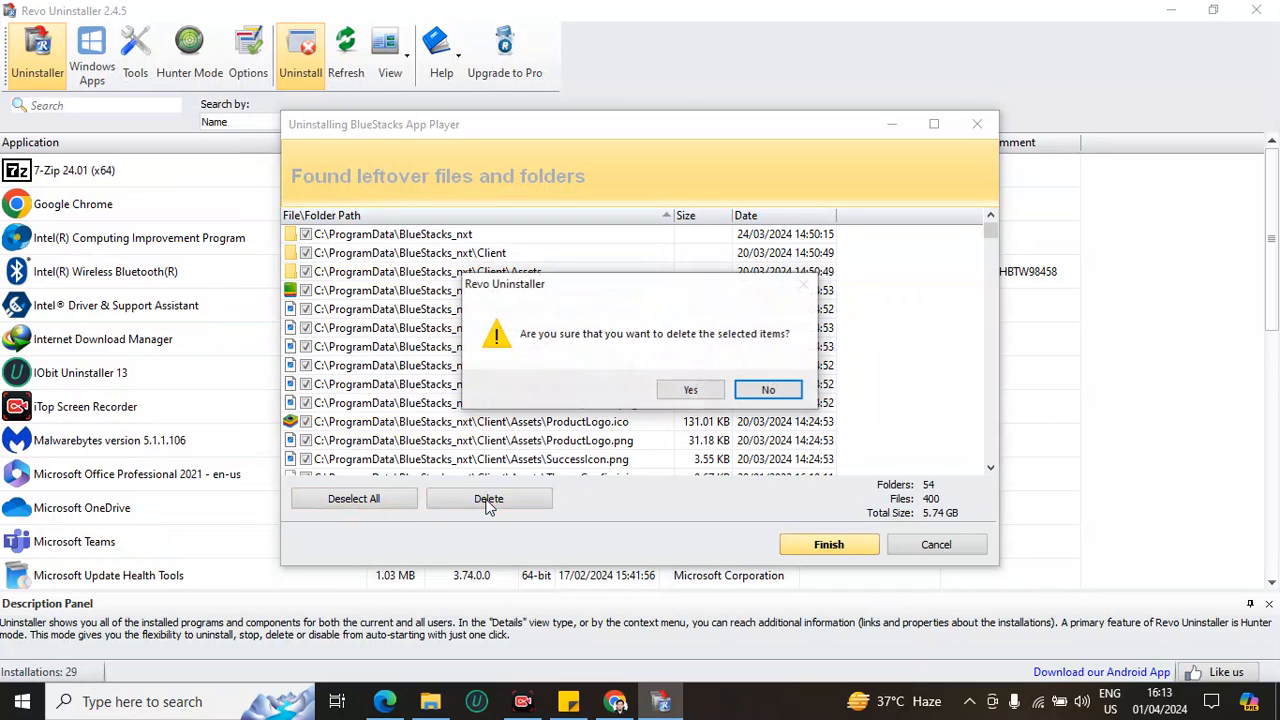
pyautogui.click(683, 391)
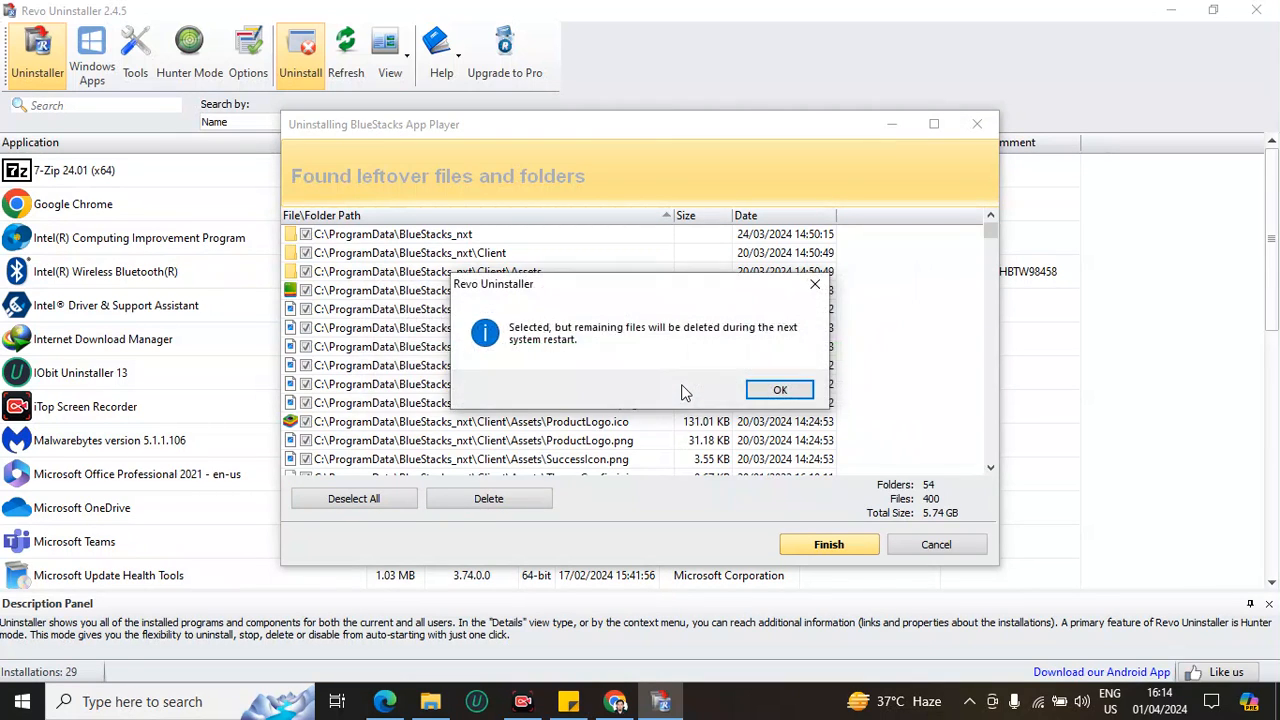
pyautogui.click(770, 390)
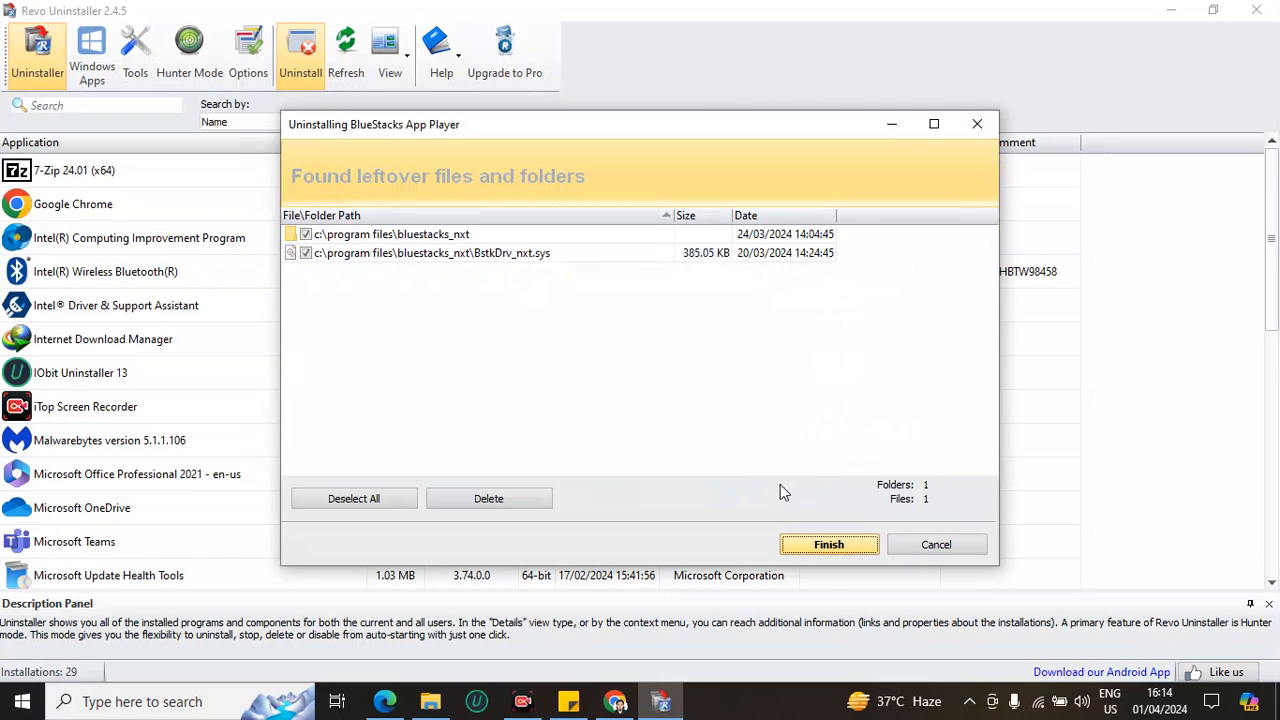
# Deselect the remaining BlueStacks App Player leftovers and try to delete them.
pyautogui.click(358, 492)
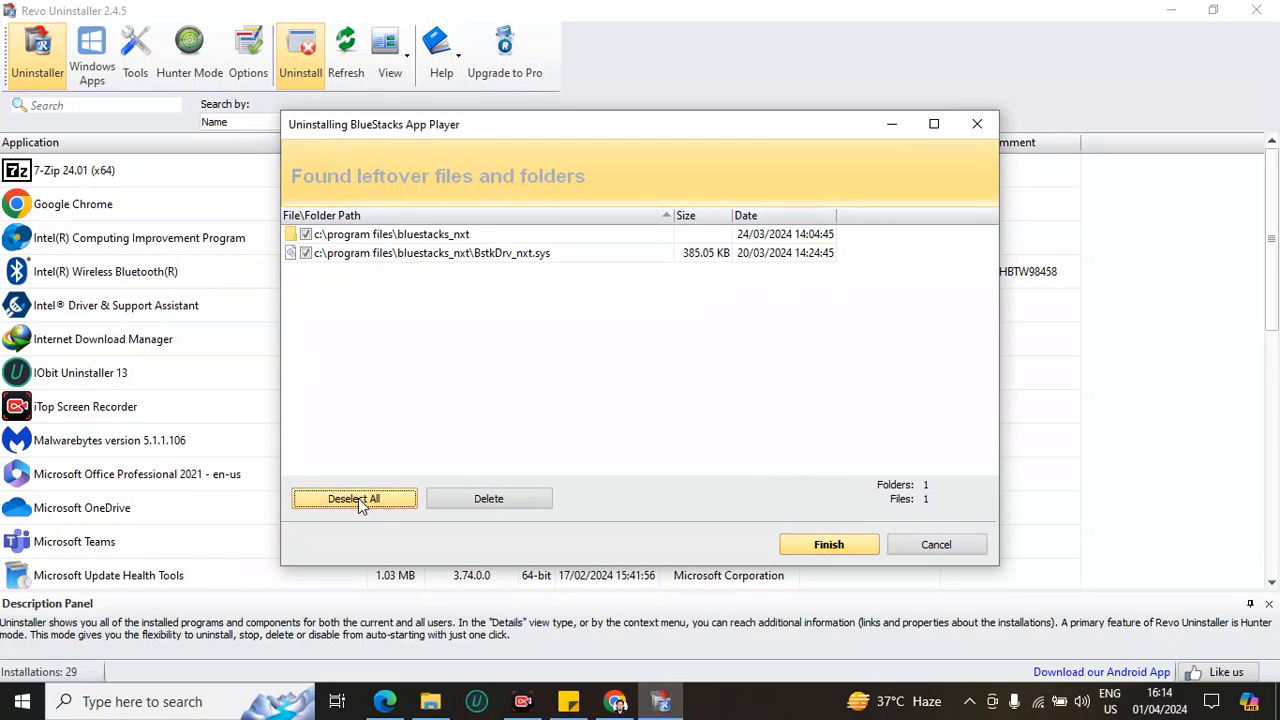
pyautogui.click(462, 500)
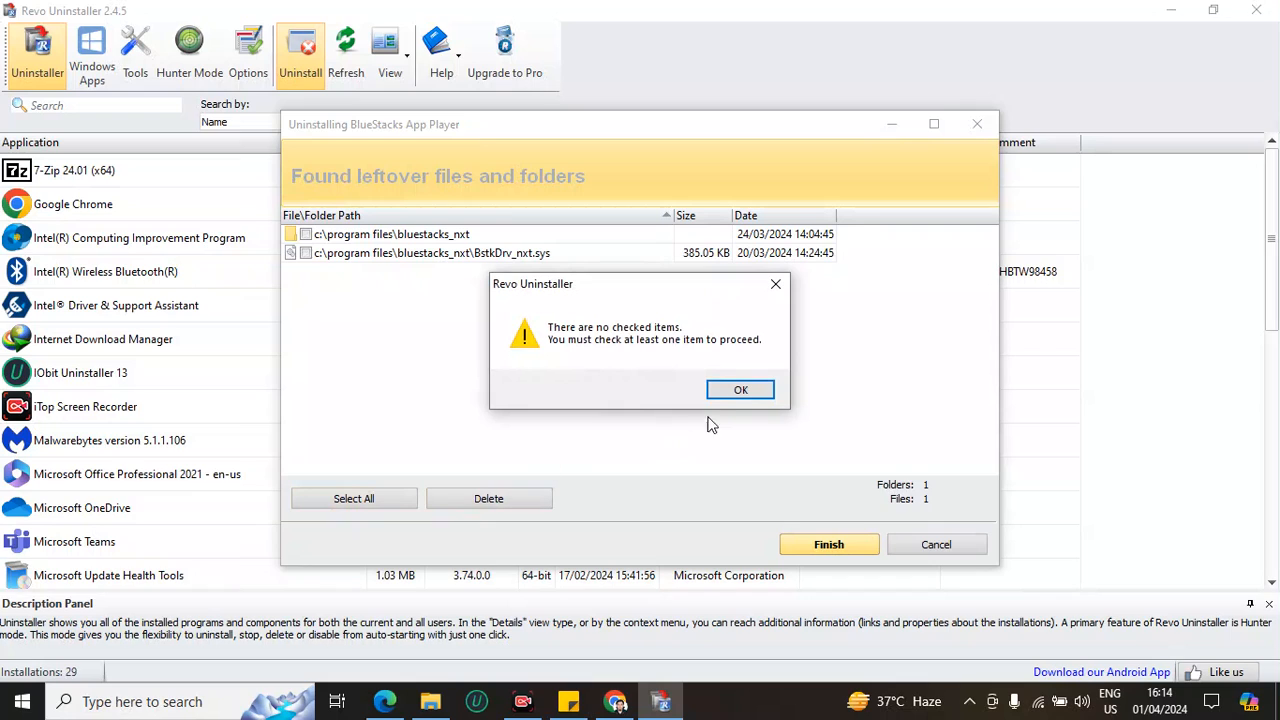
pyautogui.click(716, 391)
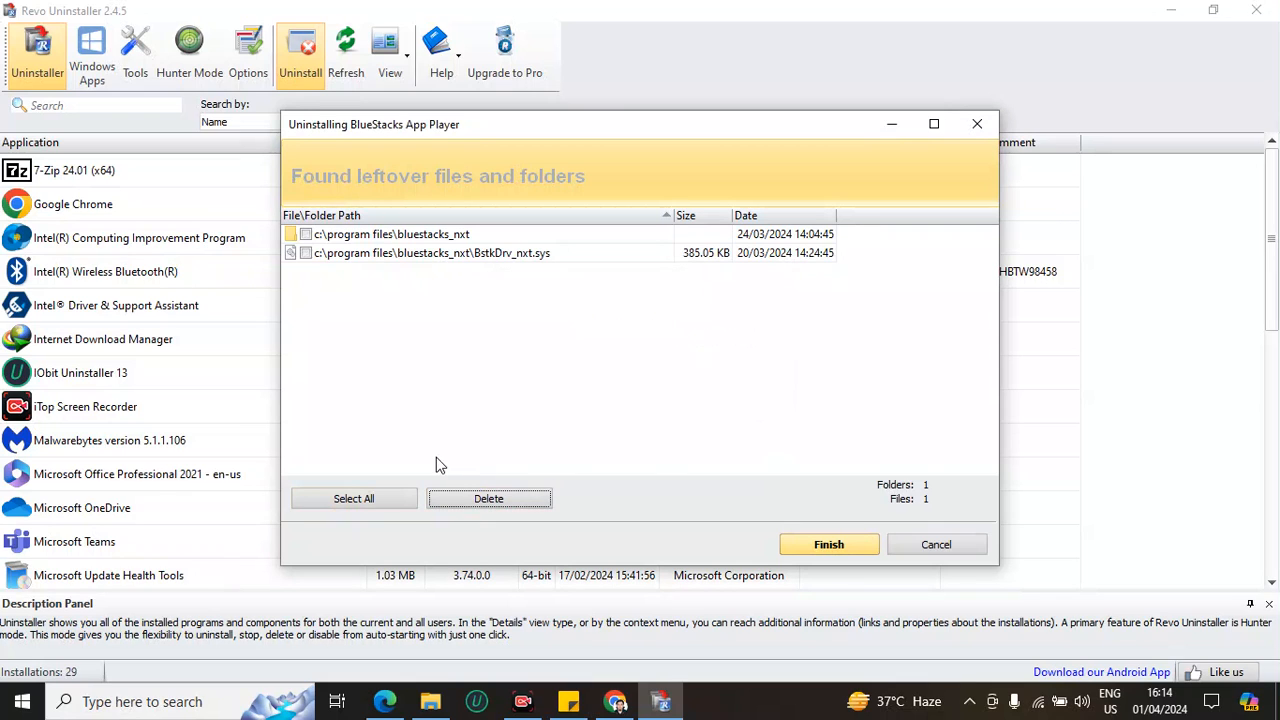
# Mark the bluestacks_nxt program folder and its BstkDrv_nxt.sys file for deletion, and finish the BlueStacks App Player uninstall.
pyautogui.click(305, 236)
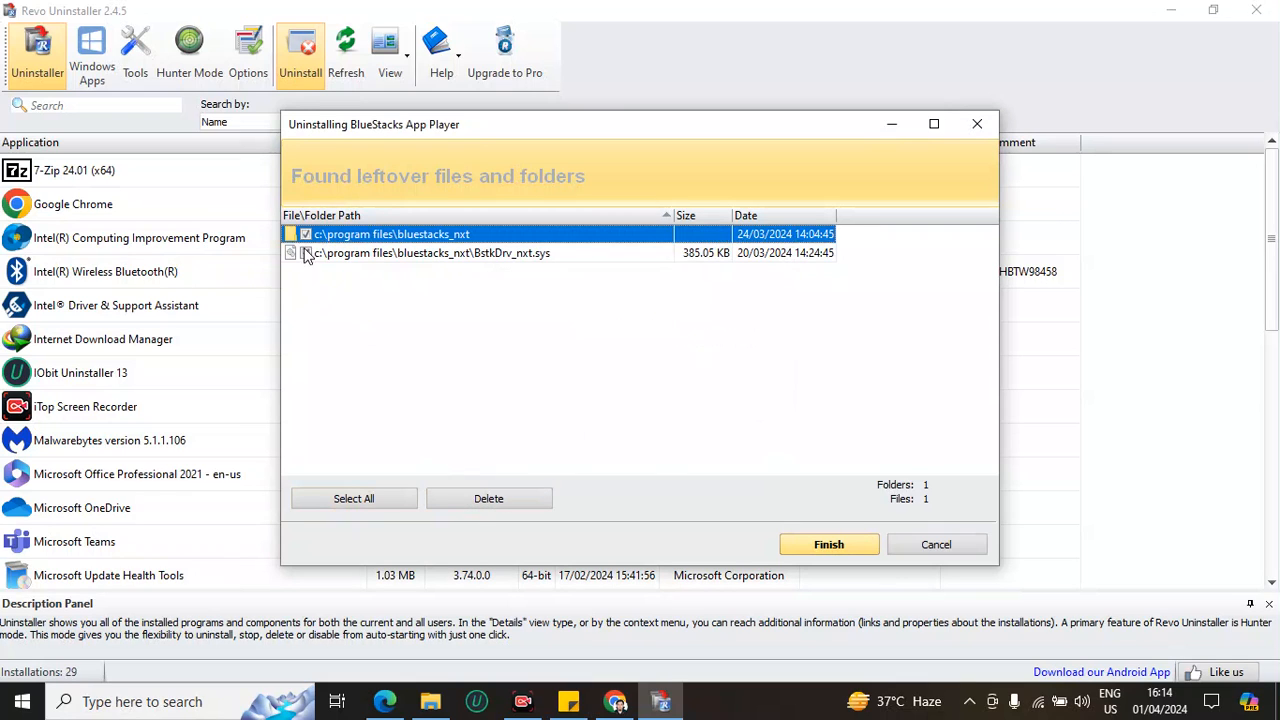
pyautogui.click(505, 499)
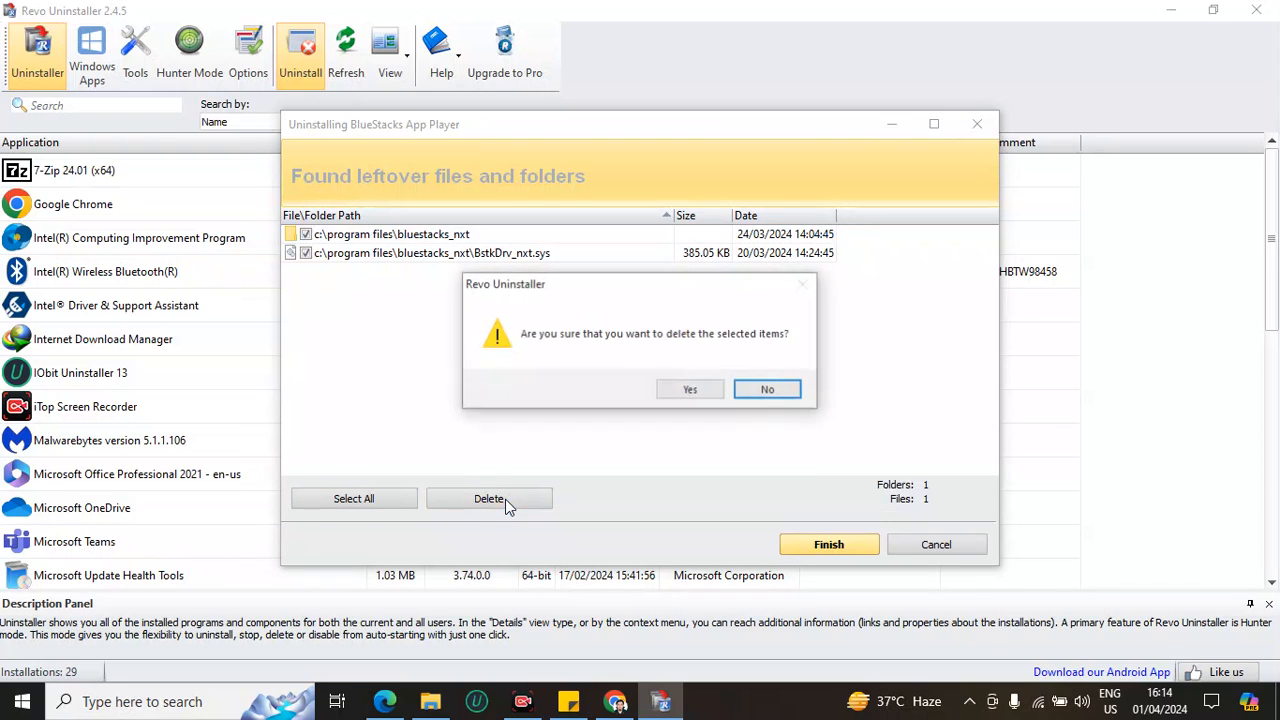
pyautogui.click(689, 391)
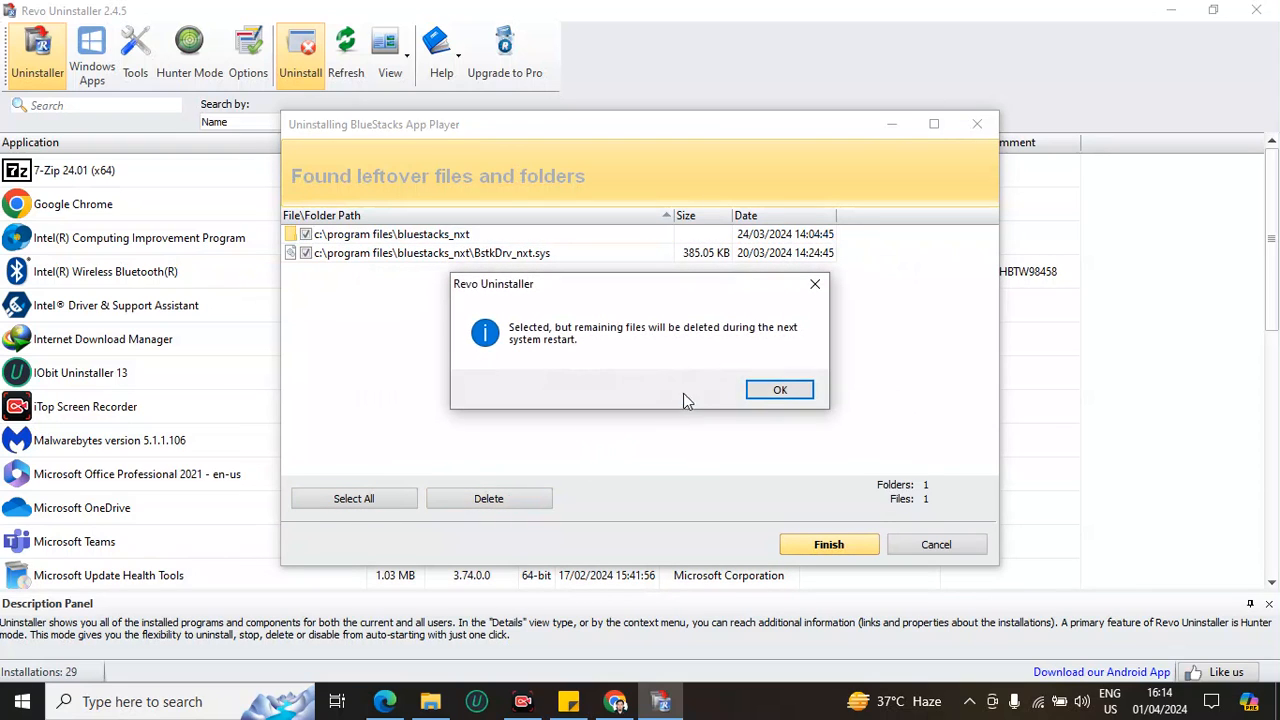
pyautogui.click(770, 392)
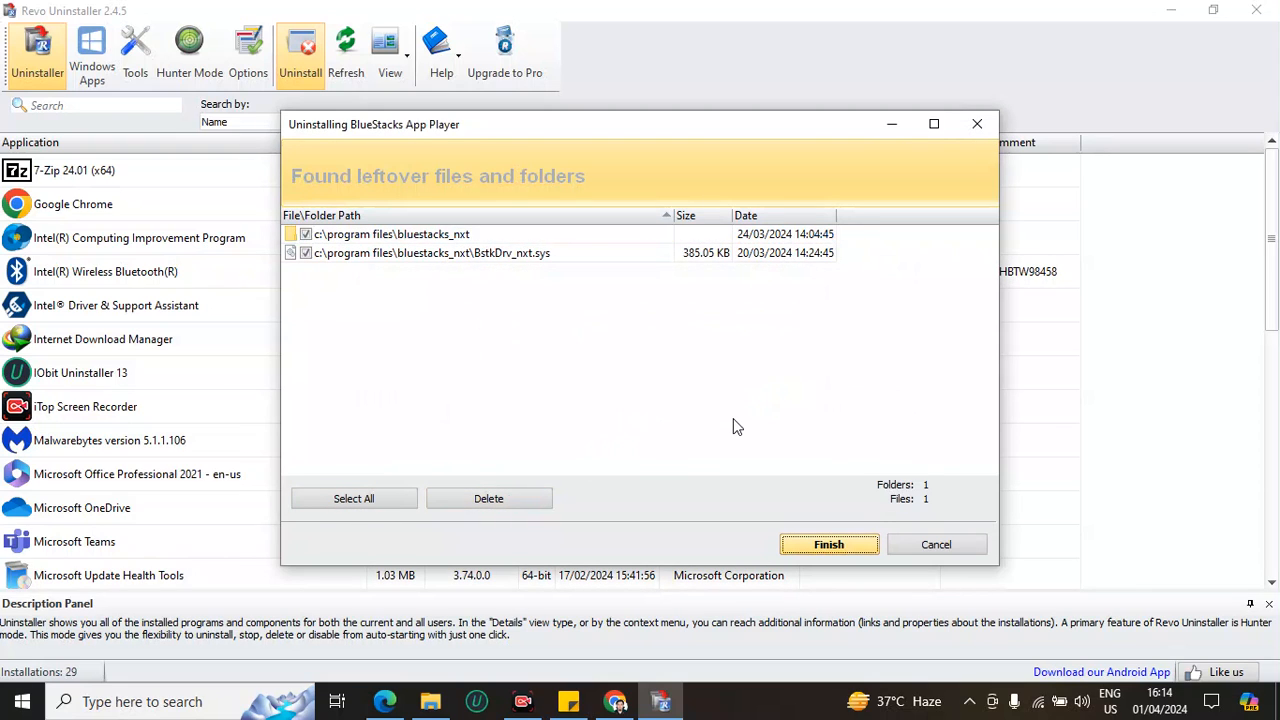
pyautogui.click(829, 545)
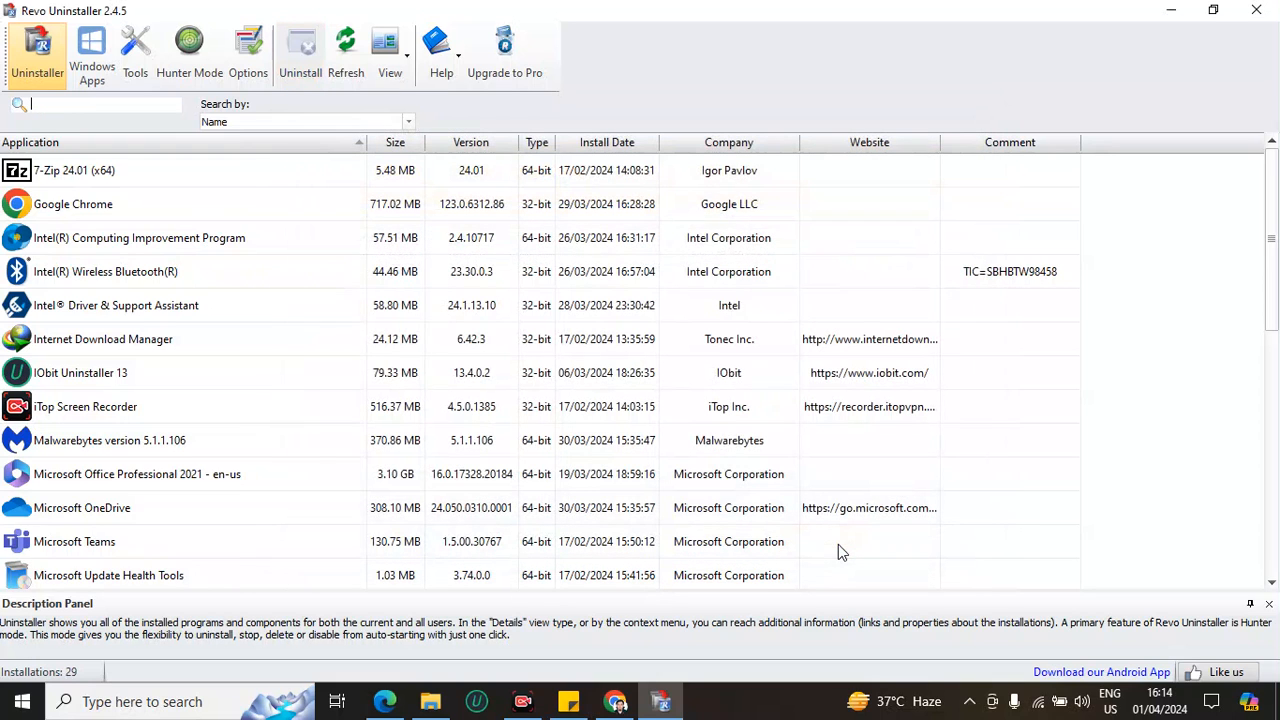